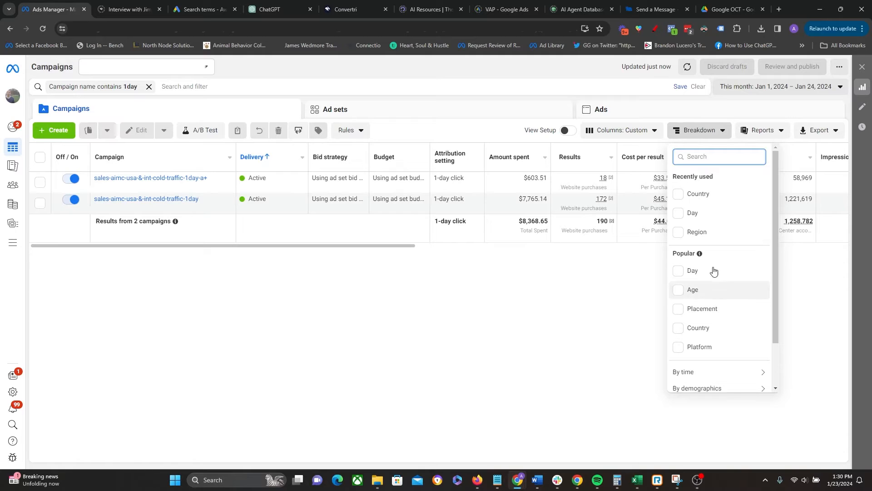
Review the available breakdown categories, break the campaign results down by country, and look through the country rows
scroll(720, 314, "down", 1)
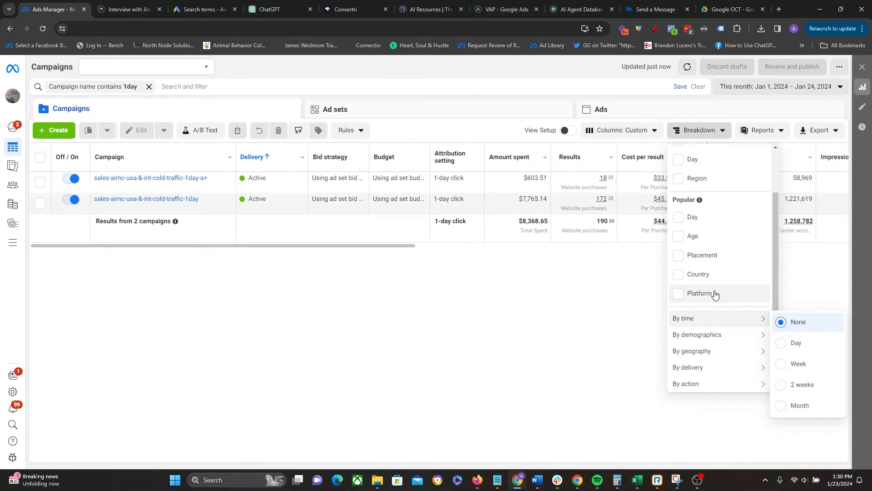
mouse_move(705, 341)
mouse_move(706, 358)
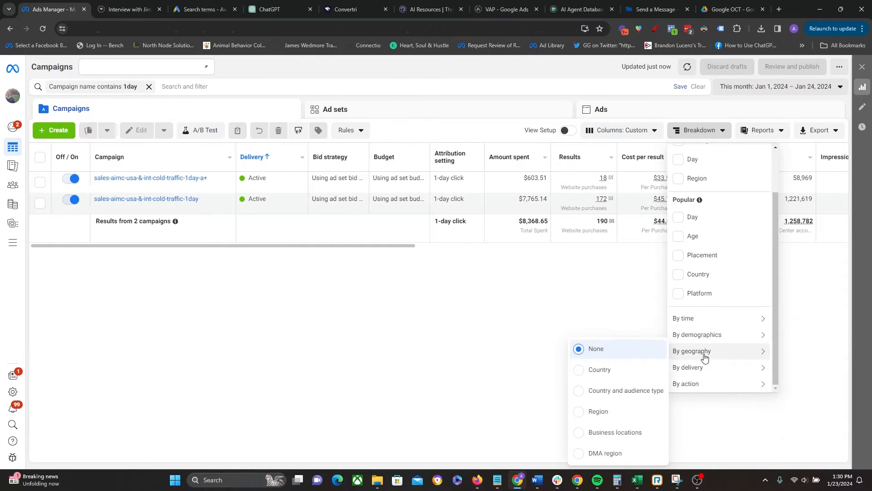
mouse_move(699, 386)
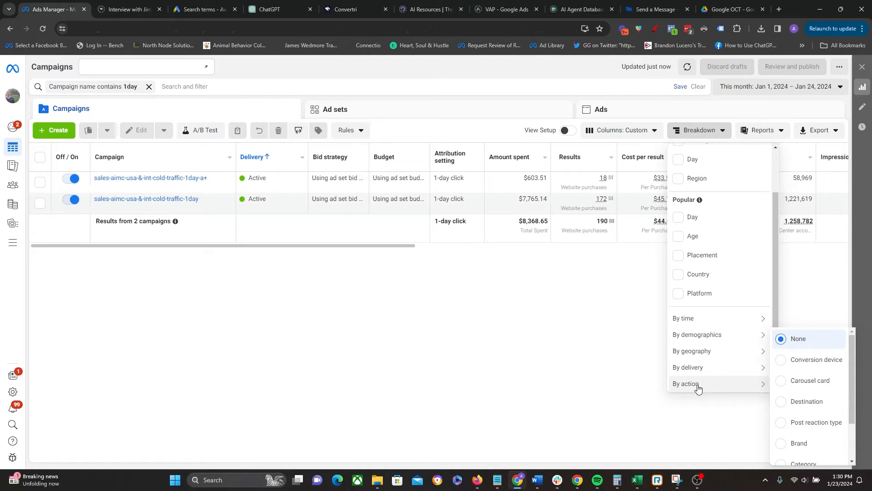
scroll(707, 345, "up", 2)
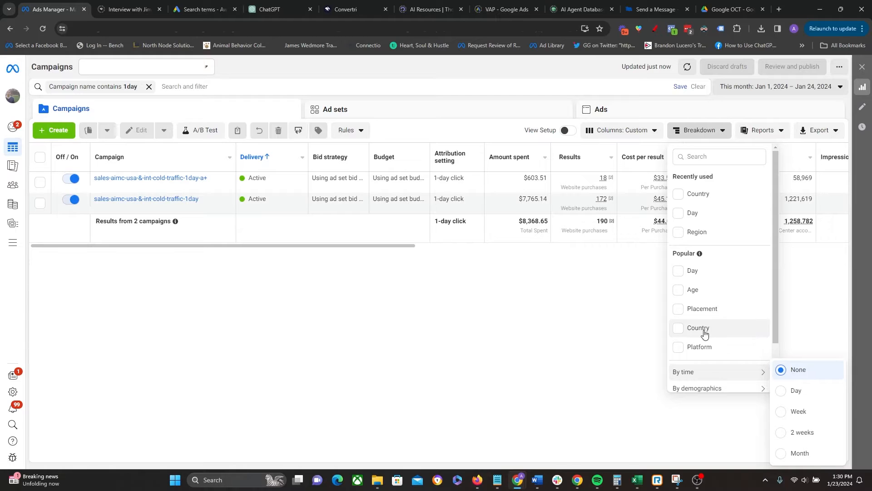
left_click(684, 194)
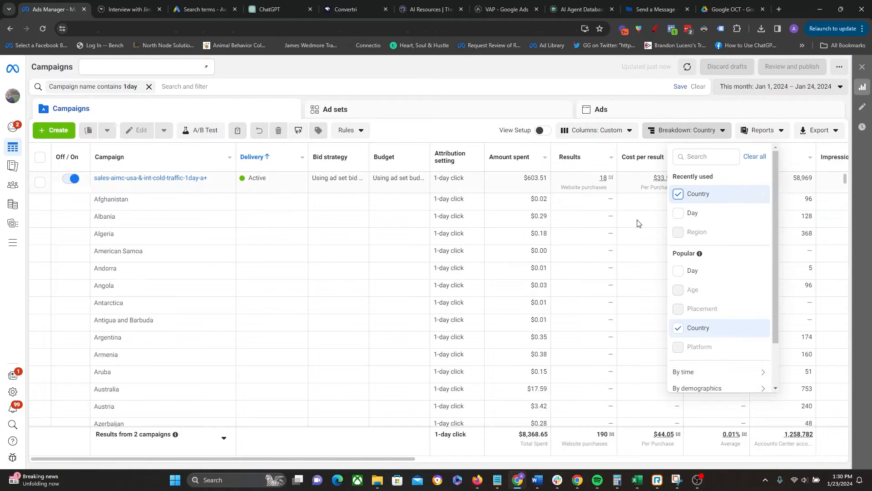
left_click(563, 264)
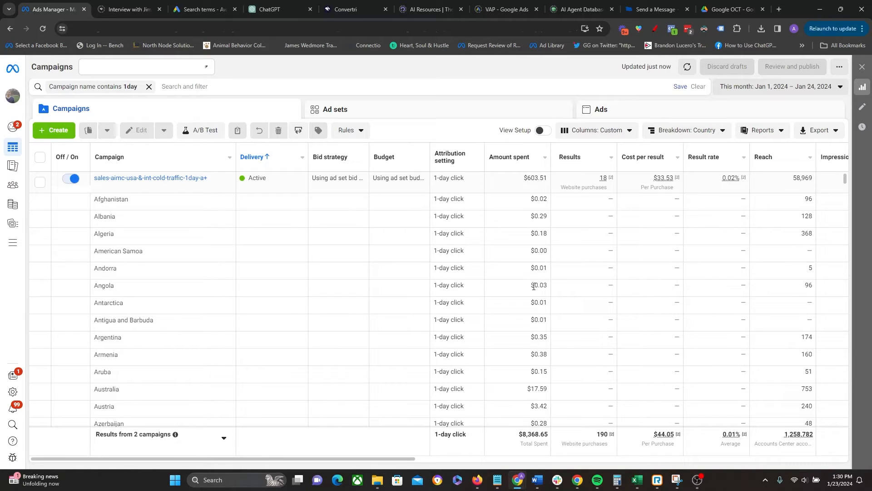
scroll(538, 287, "down", 20)
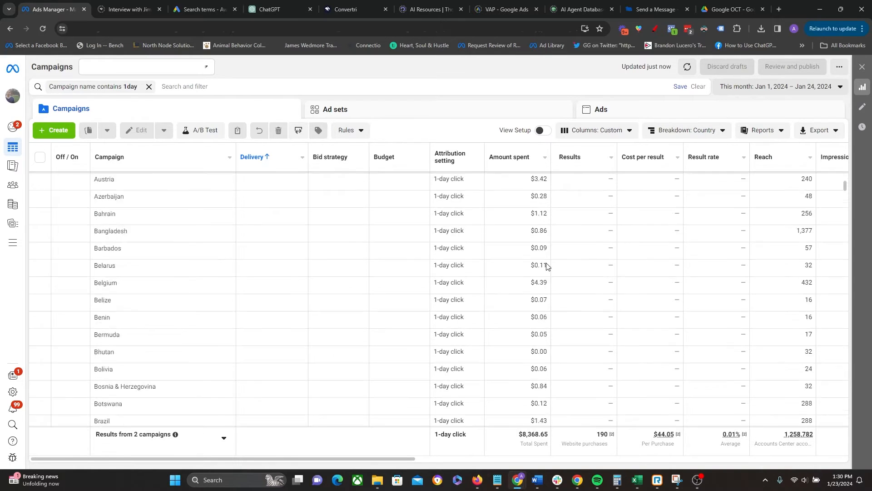
scroll(580, 262, "down", 20)
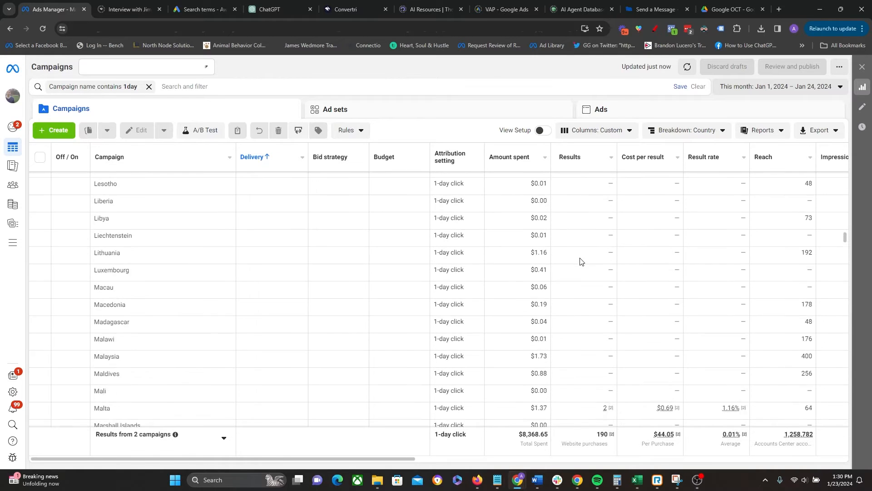
scroll(581, 261, "down", 20)
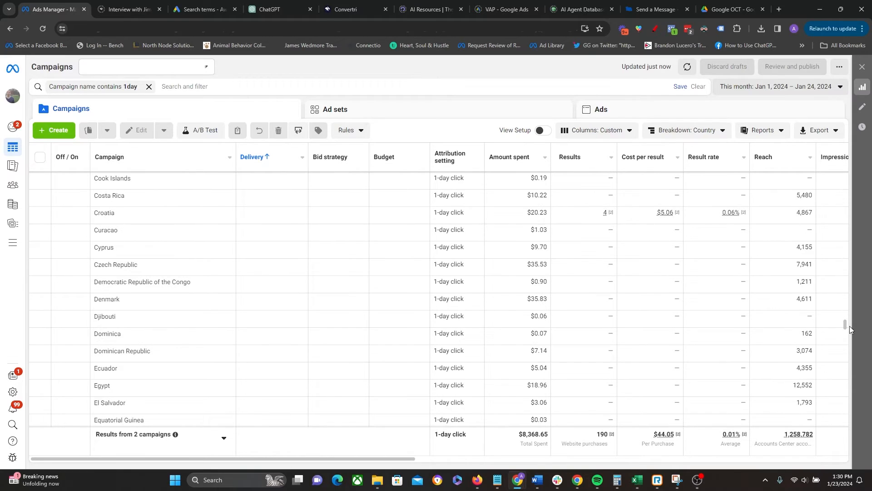
left_click_drag(846, 326, 811, 175)
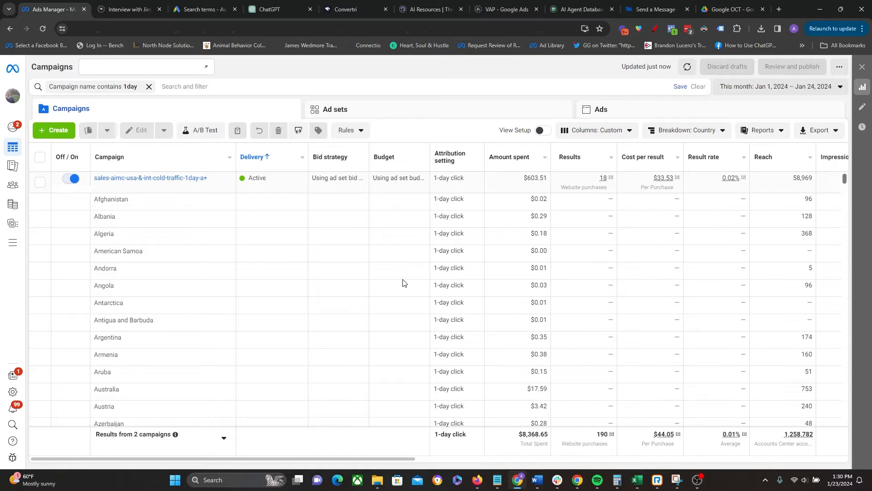
Replace the country breakdown with a breakdown by day and look over both campaigns' daily results
left_click(704, 131)
left_click(654, 197)
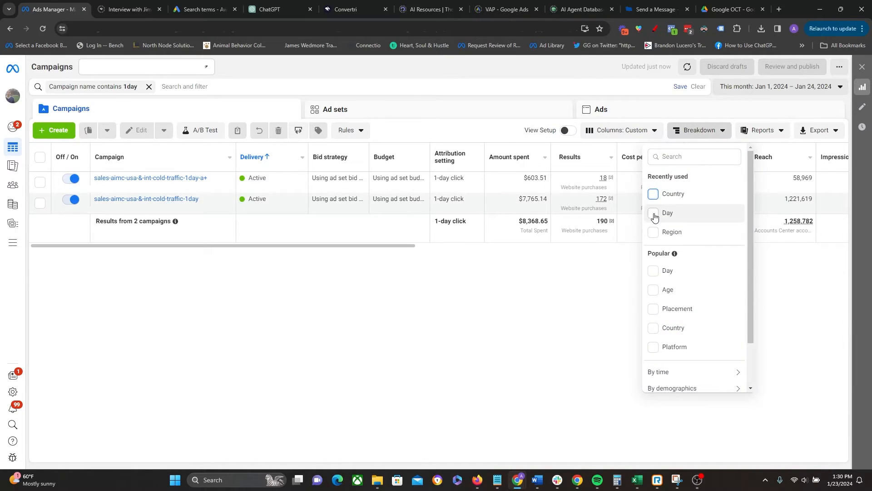
left_click(653, 213)
left_click(527, 321)
scroll(483, 301, "down", 2)
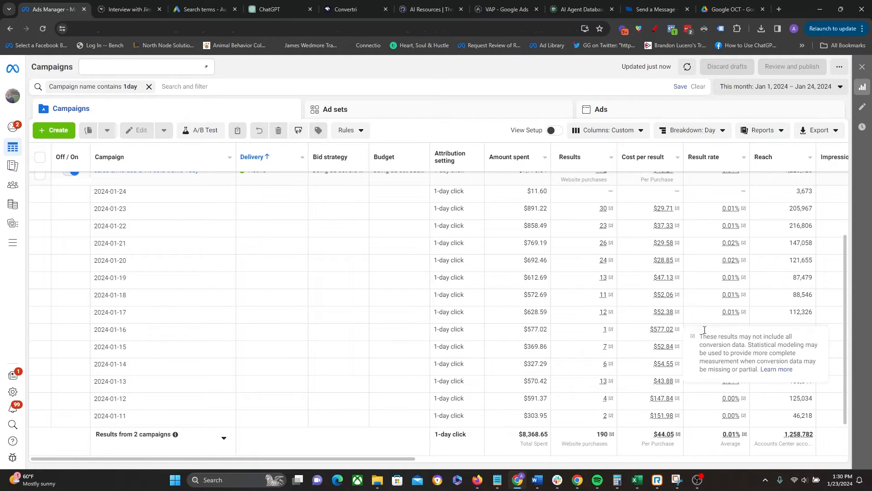
left_click_drag(394, 459, 384, 443)
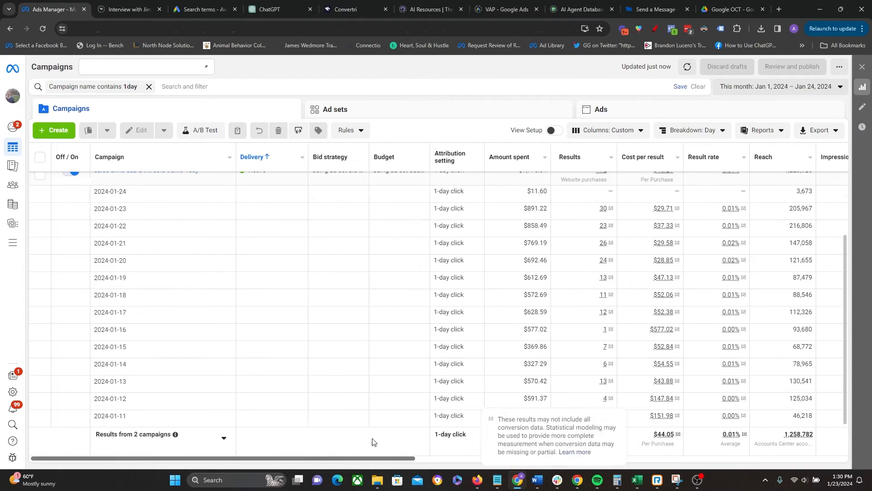
scroll(558, 305, "up", 2)
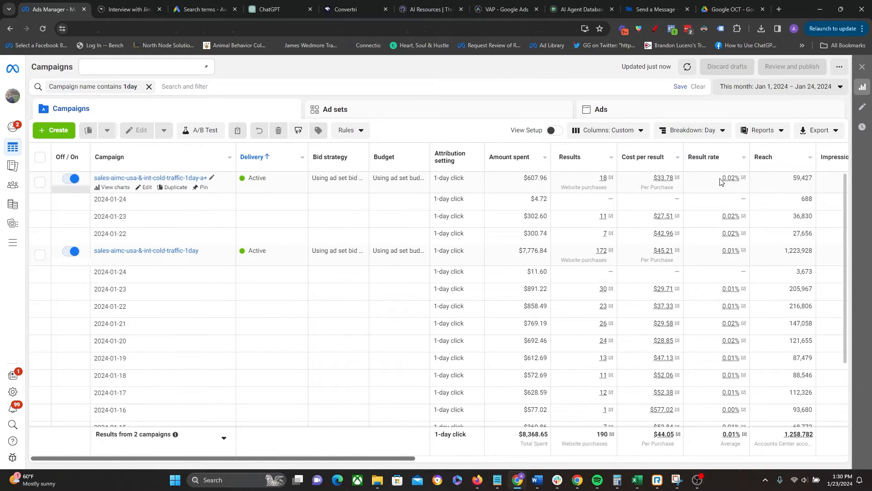
Add the Country breakdown alongside Day, and remove Day so the campaigns are broken down by country only
left_click(722, 131)
left_click(683, 213)
left_click(558, 327)
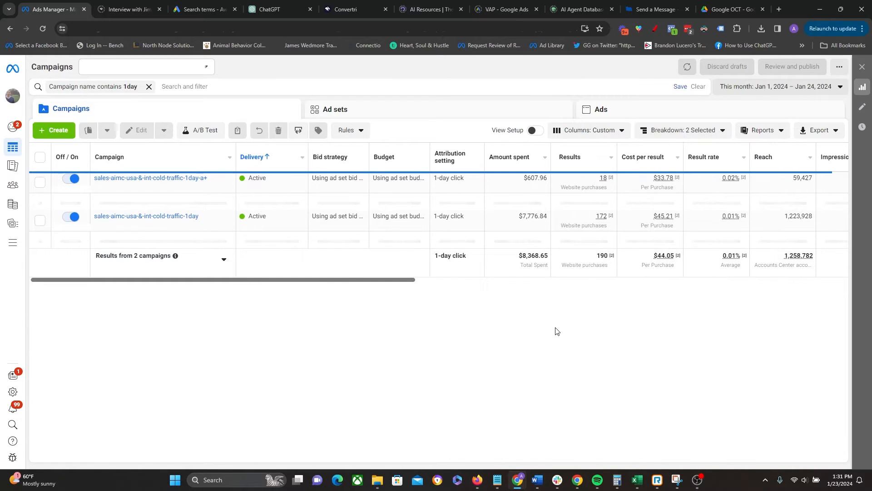
left_click(702, 132)
left_click(647, 195)
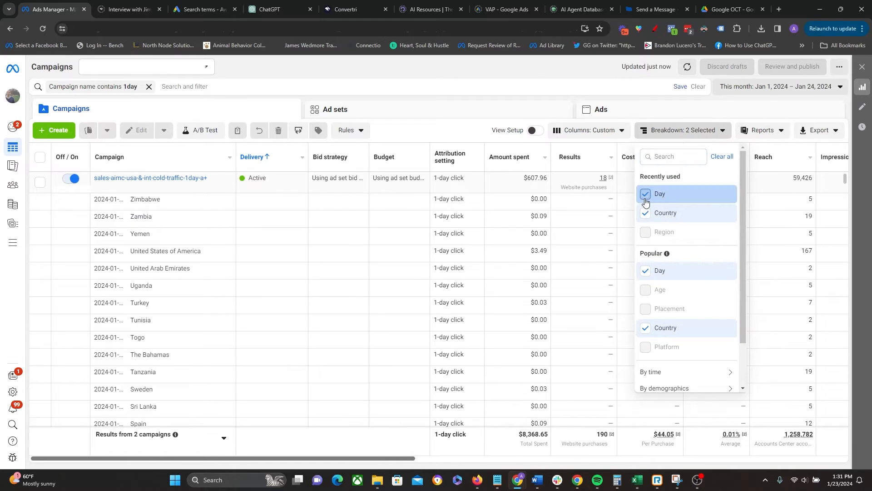
Try out the table data export settings with pivot table formatting for the country breakdown, and cancel the export
left_click(826, 131)
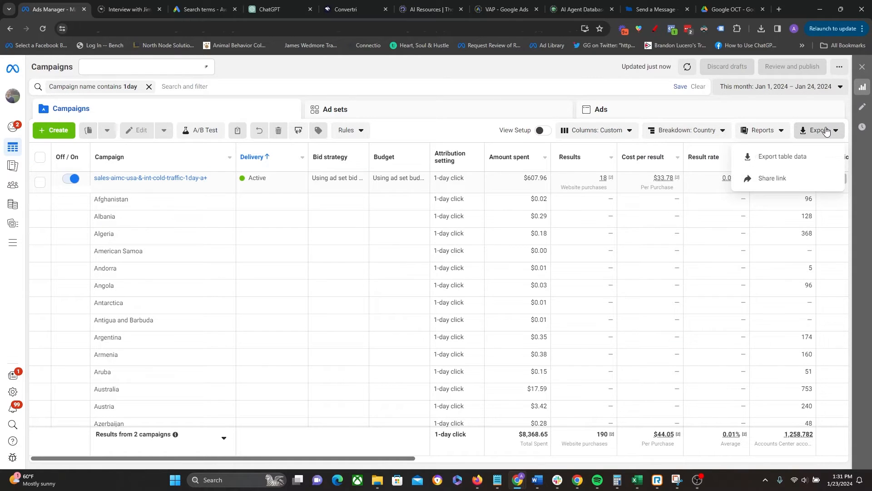
left_click(789, 160)
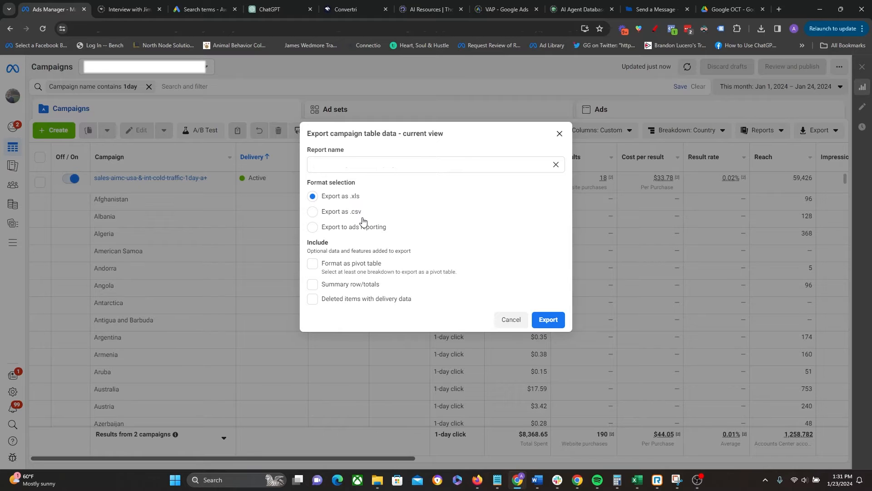
left_click(316, 267)
left_click(511, 320)
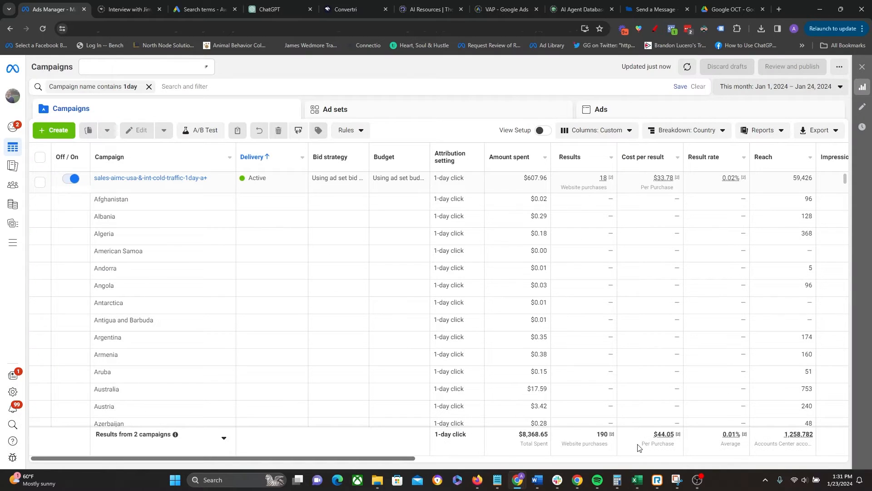
Switch to Excel and bring up the exported campaign report beside the "updated file jan 2024" workbook
mouse_move(637, 479)
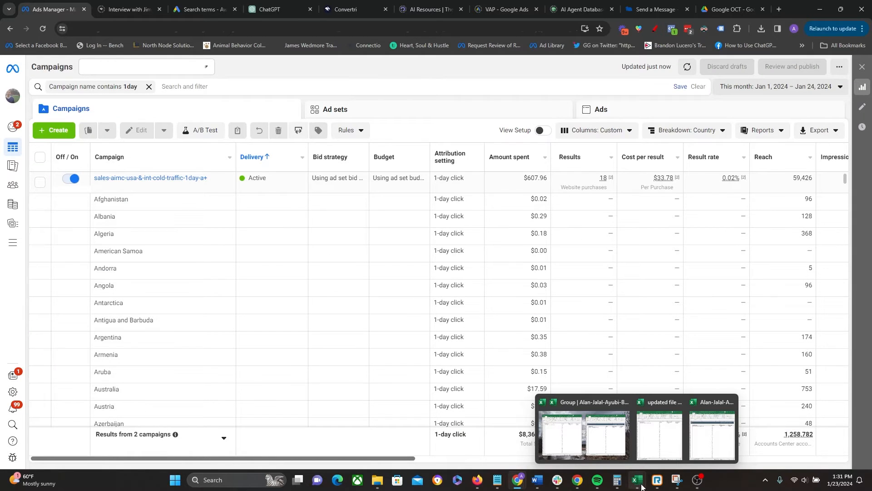
left_click(712, 435)
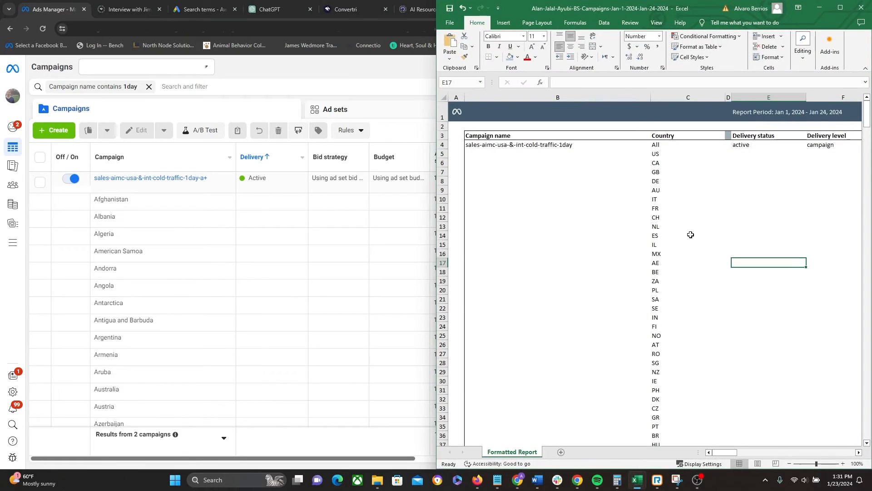
left_click_drag(733, 452, 711, 434)
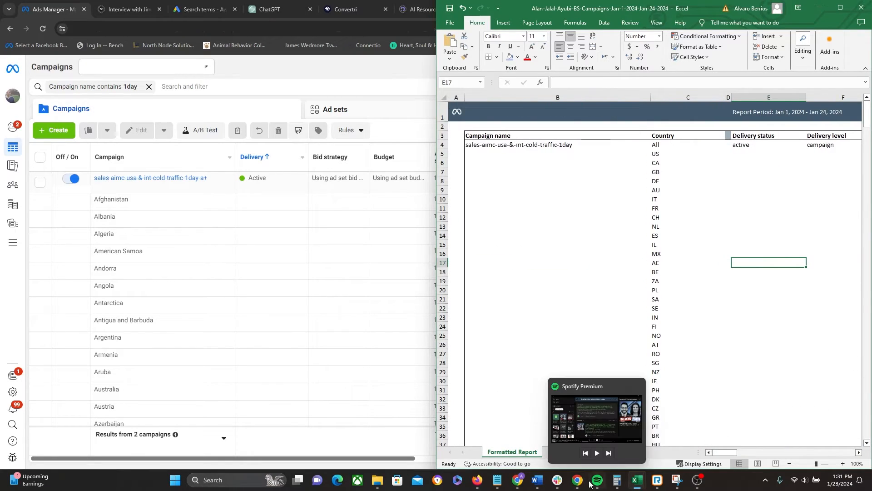
mouse_move(638, 486)
left_click(648, 421)
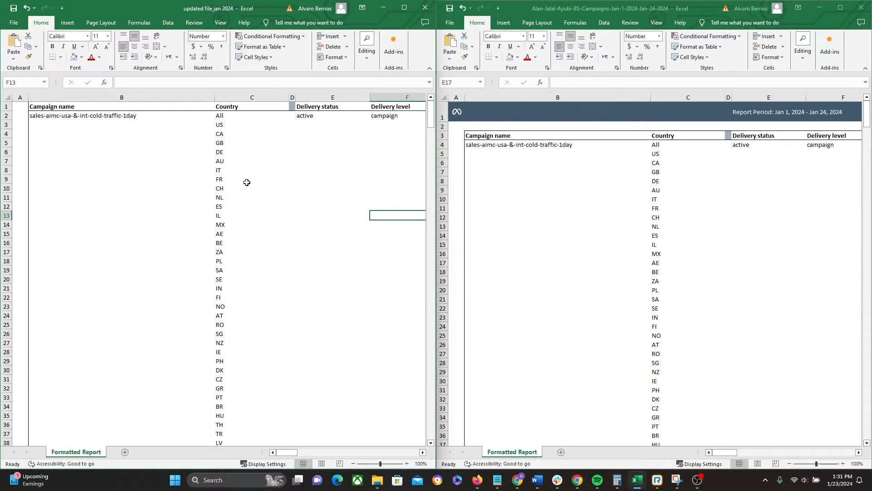
Compare the banner and blank rows above the original report's headers with the header row of the updated file
left_click(522, 150)
left_click(486, 109)
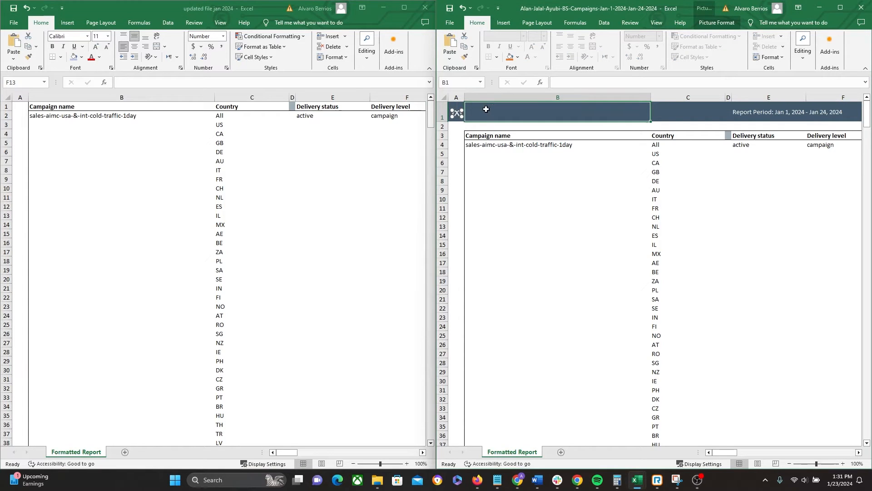
left_click_drag(486, 107, 489, 127)
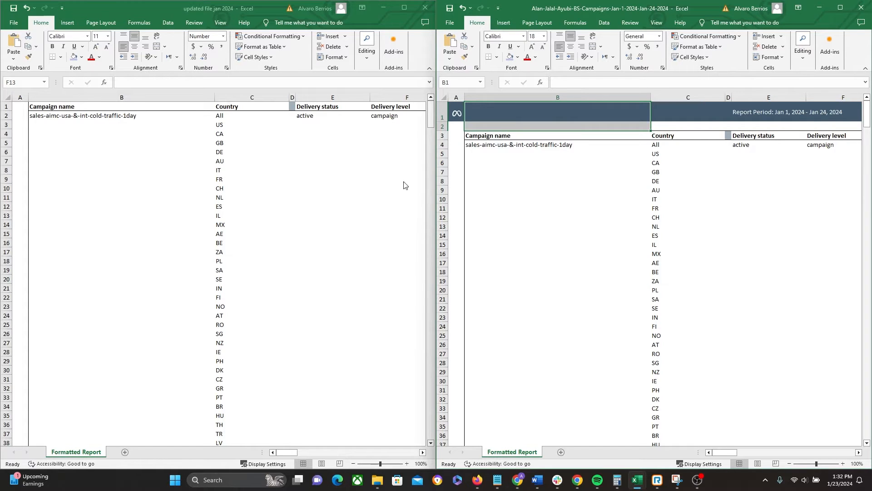
left_click(84, 118)
left_click(106, 106)
left_click(637, 138)
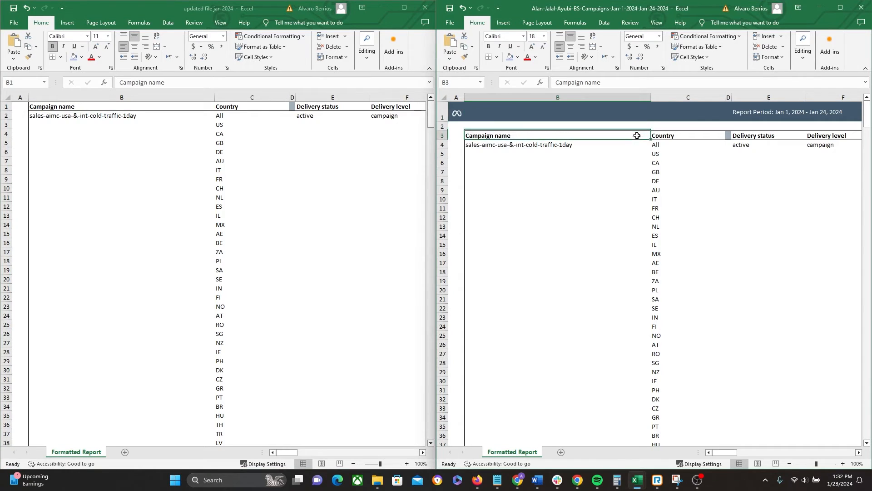
left_click(645, 181)
Examine the Result type column of the original report for blank cells between the Website purchases entries
left_click_drag(735, 452, 767, 452)
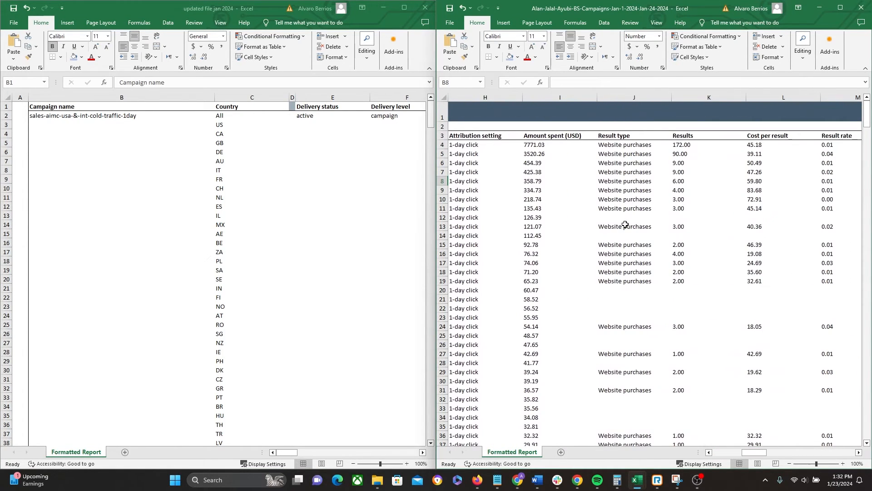
left_click(626, 225)
key("Up")
key("Down")
key("Down")
key("Down")
key("Down")
key("Down")
key("Down")
key("Down")
key("Down")
key("Down")
key("Down")
key("Down")
left_click(621, 224)
left_click(629, 264)
left_click(616, 217)
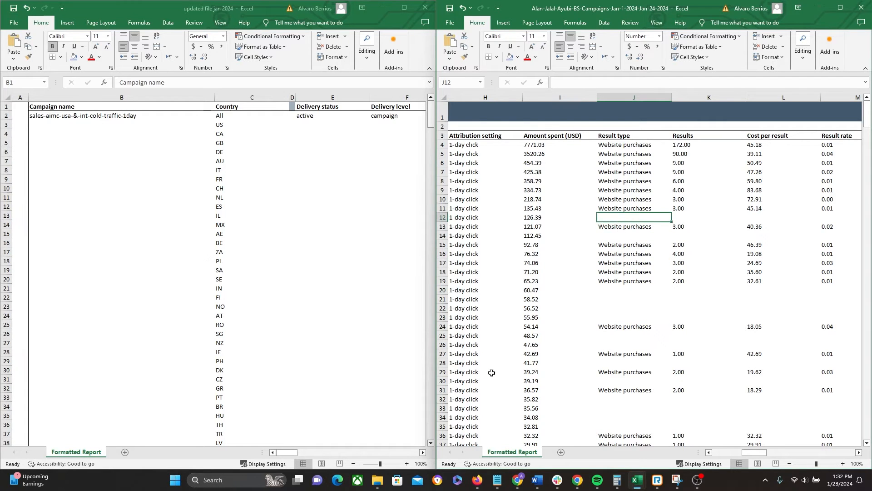
Check the Result type column of the updated file by selecting J2 to J20
left_click_drag(282, 457, 309, 458)
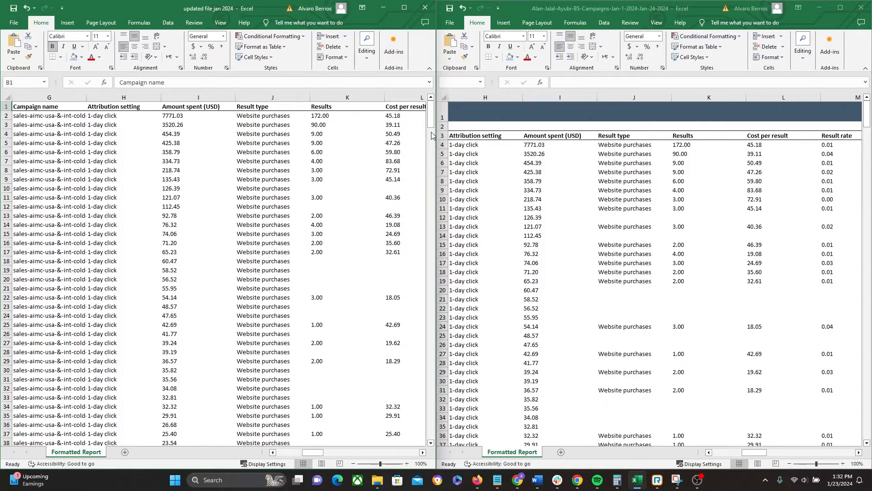
mouse_move(427, 129)
left_mouse_down()
mouse_move(425, 240)
mouse_move(427, 113)
left_mouse_up()
left_click_drag(284, 117, 312, 280)
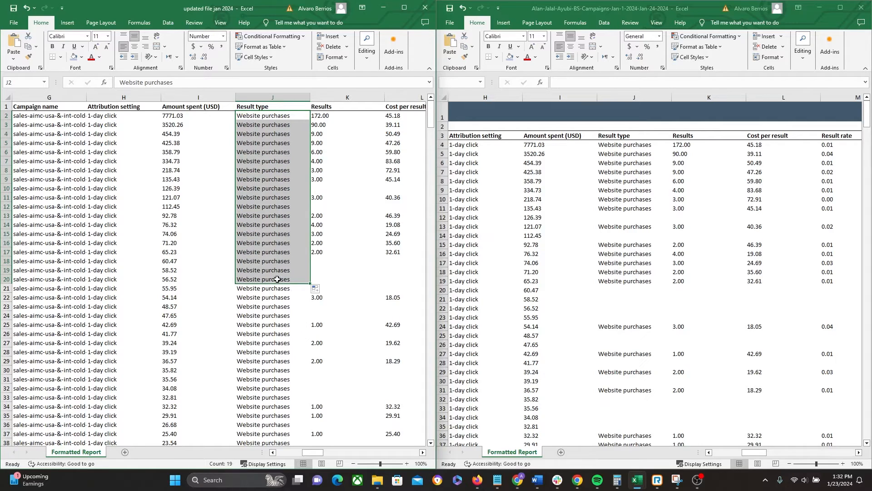
left_click(329, 273)
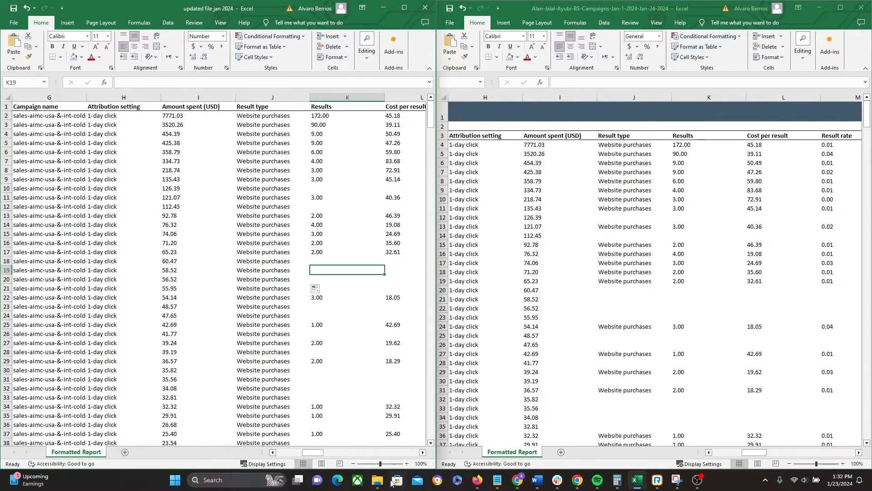
Examine the blank cells in the updated file's Results, Cost per result and Result rate columns
left_click(423, 452)
left_click(422, 453)
left_click(423, 452)
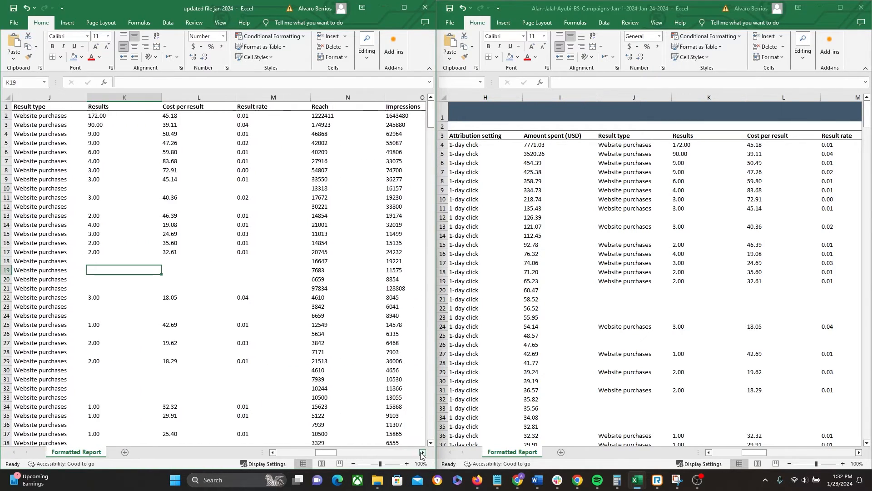
left_click(124, 215)
left_click(124, 188)
left_click(182, 190)
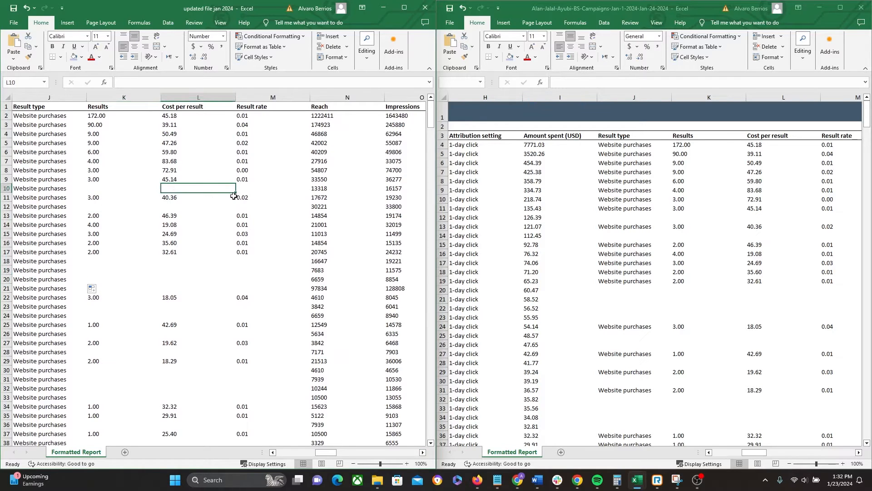
left_click(245, 191)
left_click(249, 279)
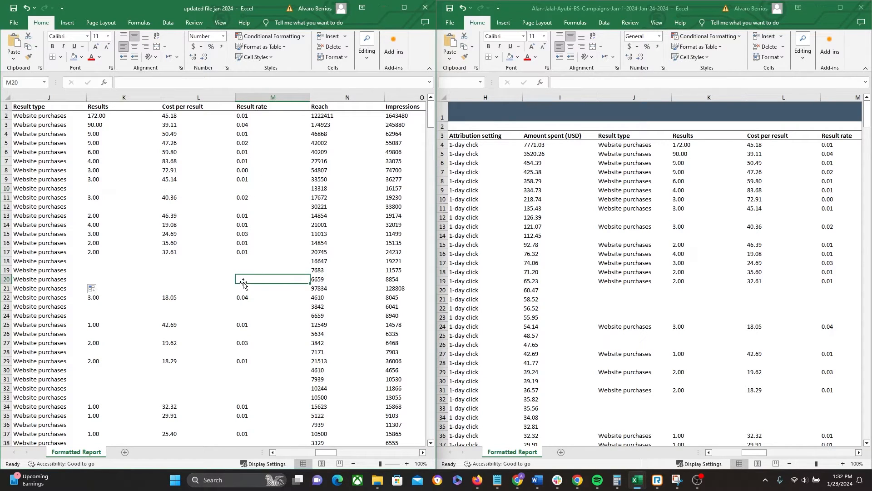
left_click(174, 270)
left_click(177, 289)
left_click(170, 260)
left_click(174, 270)
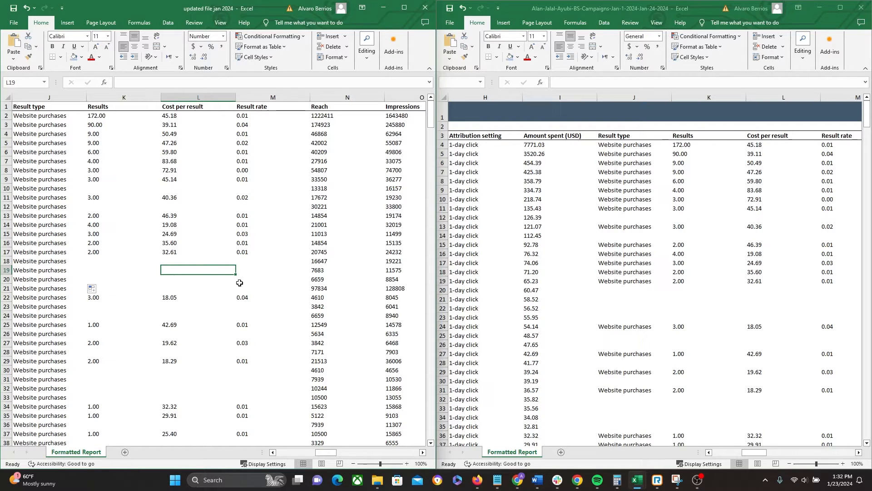
Examine the blank cells further down the updated file's Results, Cost per result and Result rate columns
scroll(181, 271, "down", 8)
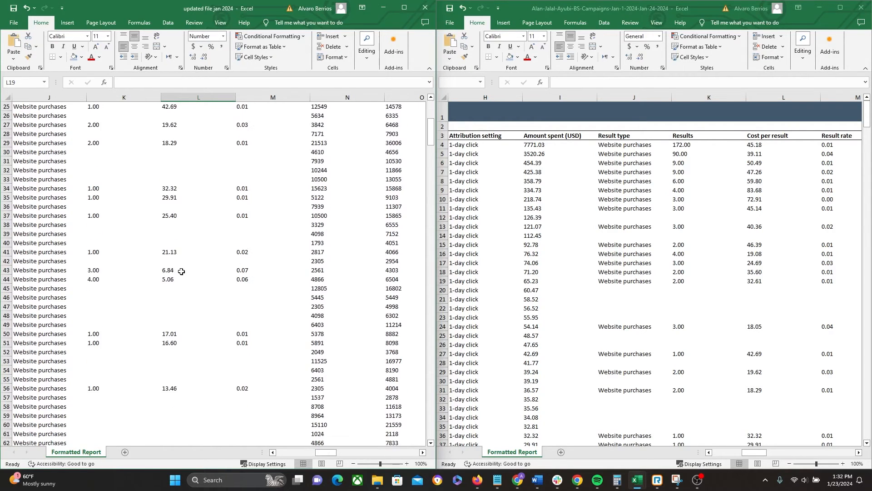
left_click(93, 228)
left_click(181, 239)
left_click(248, 235)
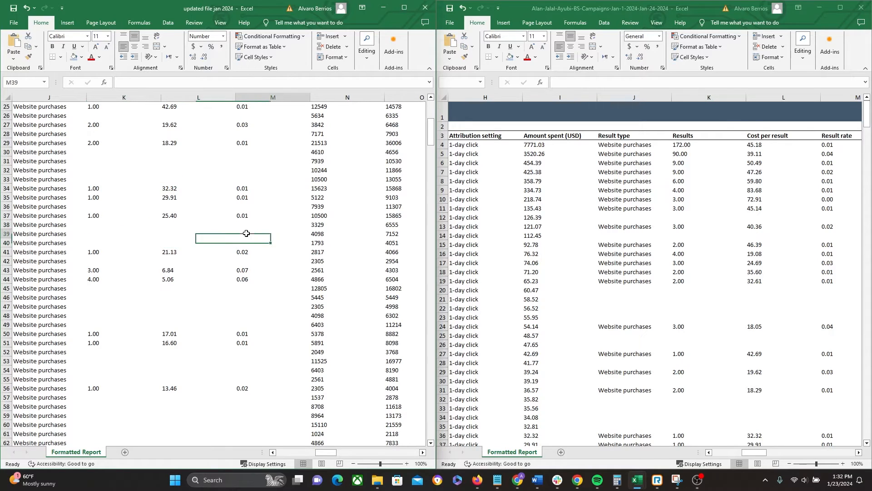
scroll(169, 301, "down", 2)
scroll(169, 301, "down", 15)
left_click(163, 315)
left_click(169, 235)
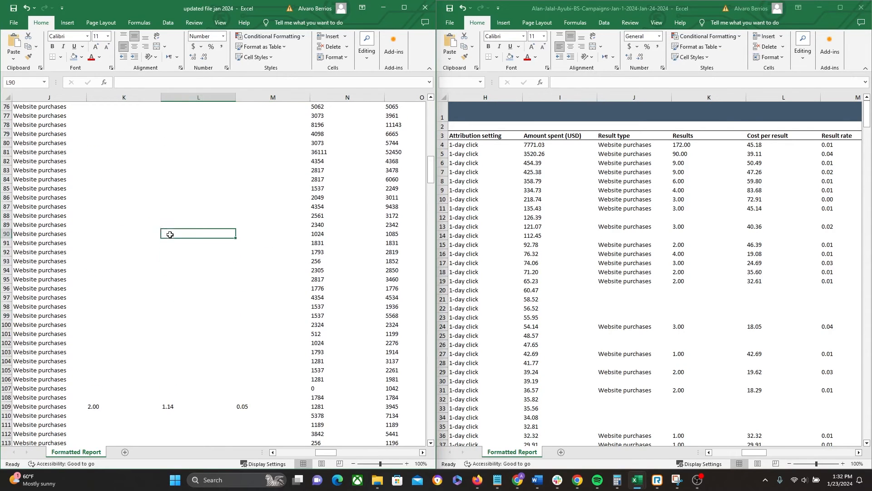
scroll(151, 323, "up", 20)
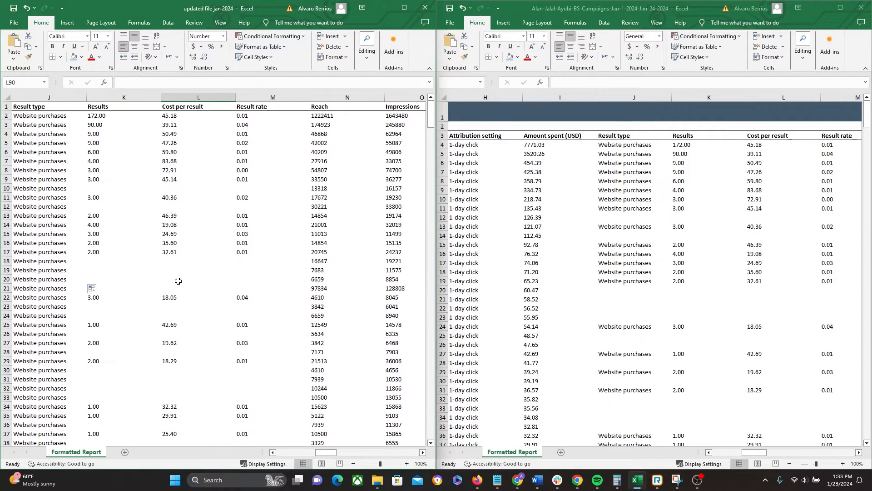
Compare the Result type entries in J3 to J16 of the updated file with the blanks in the neighbouring result columns
left_click(64, 162)
left_click_drag(47, 121, 85, 245)
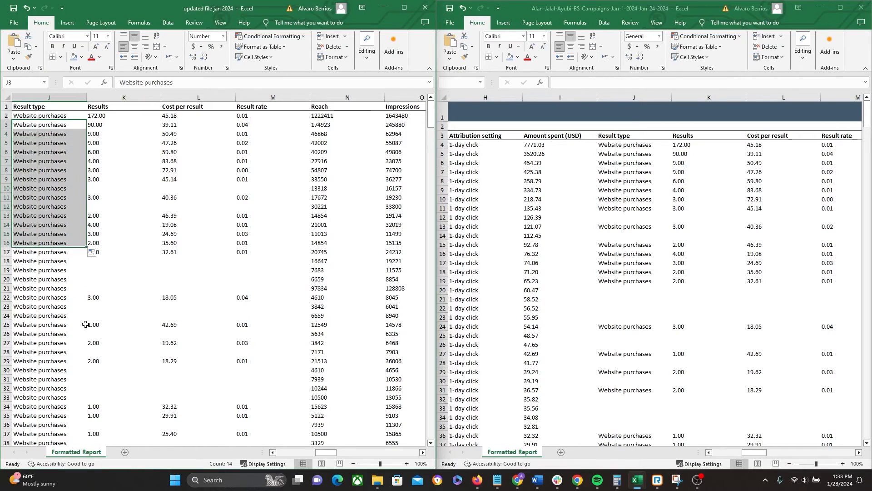
left_click(215, 183)
left_click(109, 192)
left_click(167, 213)
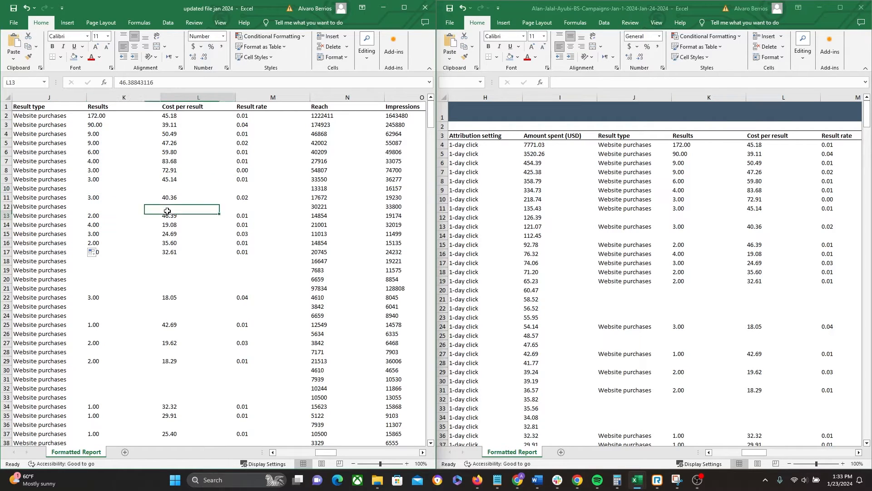
left_click(246, 279)
left_click(169, 269)
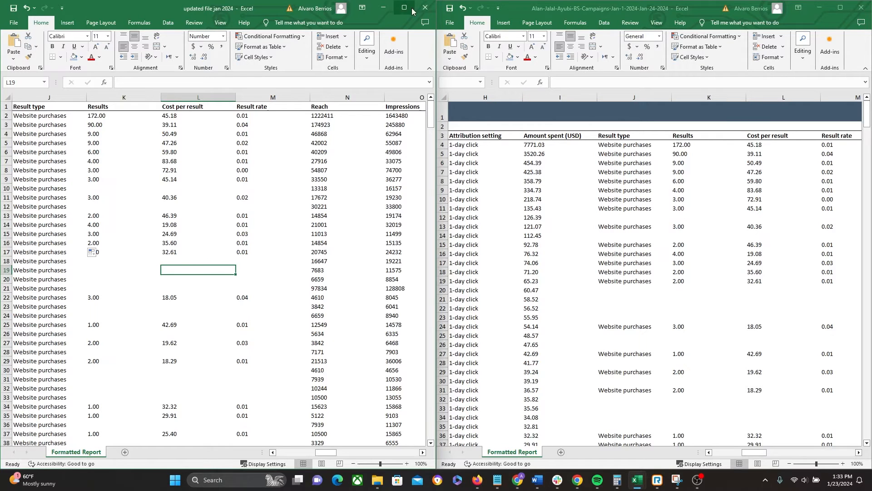
Minimize both workbooks, switch to ChatGPT in the browser and review the model choices, keeping GPT-4
left_click(383, 7)
left_click(819, 8)
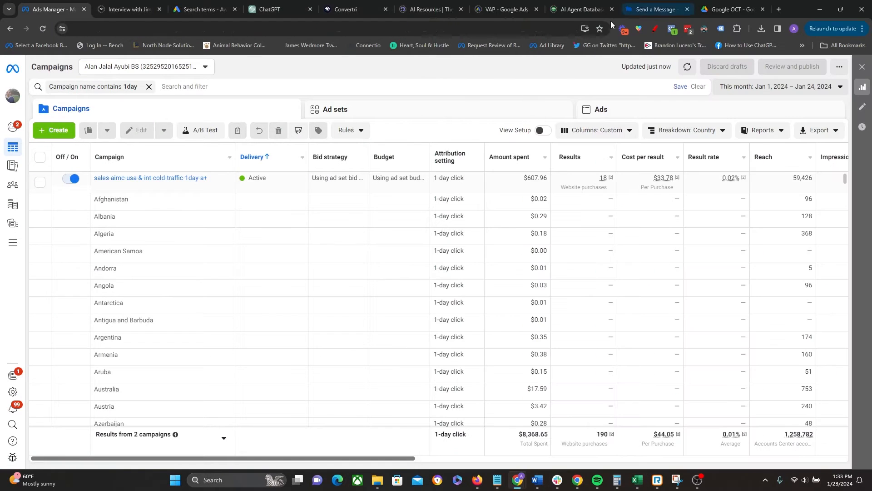
left_click(268, 9)
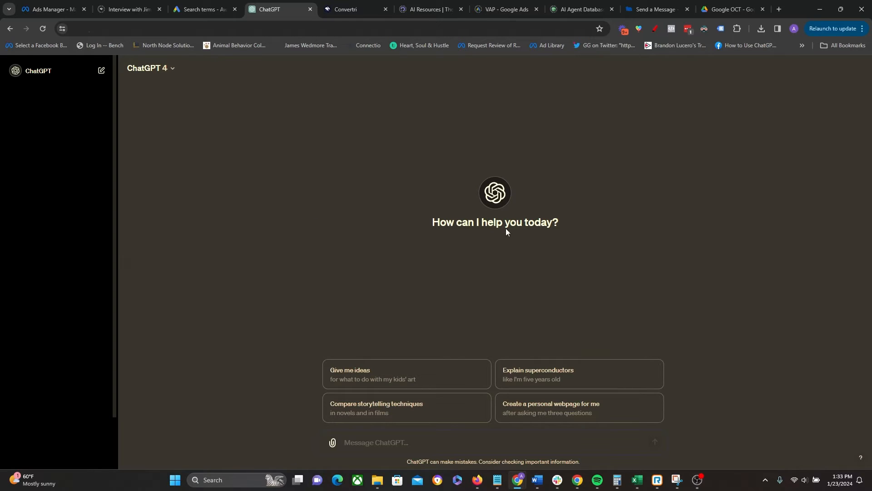
left_click(166, 73)
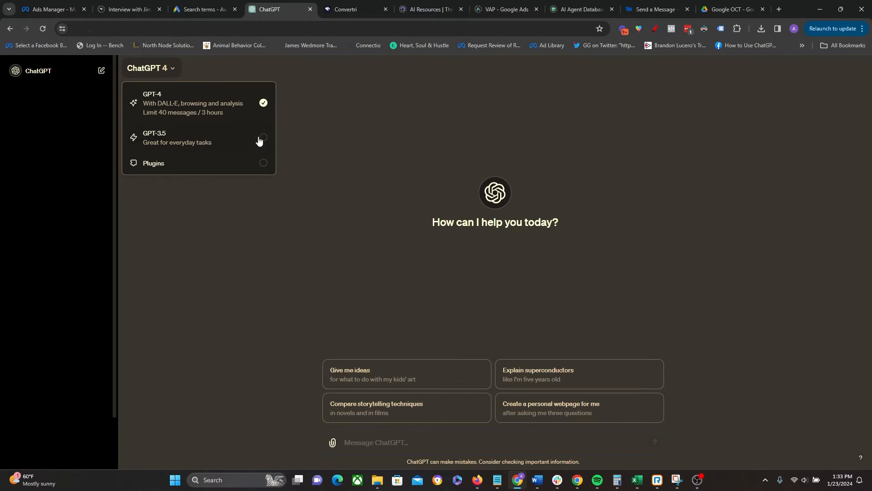
left_click(358, 212)
left_click(498, 480)
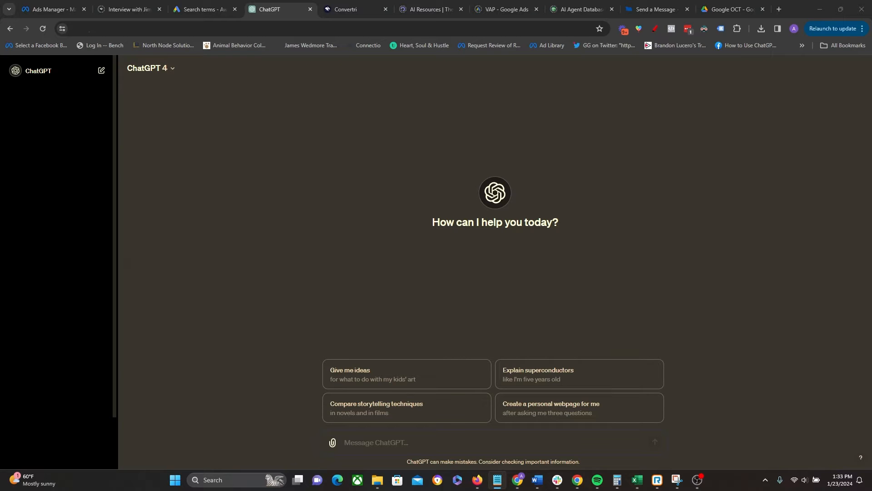
Attach the updated file jan 2024 spreadsheet and send the prompt "Read in this dataset and describe its contents."
left_click(333, 443)
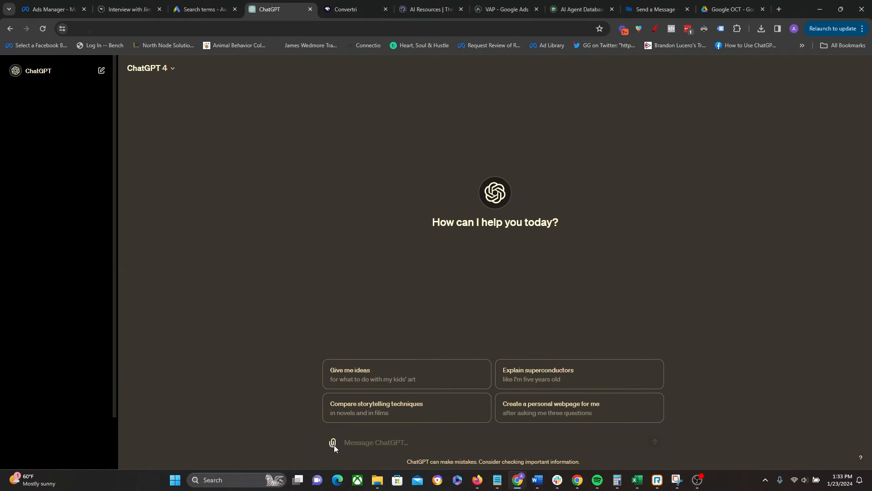
left_click(294, 151)
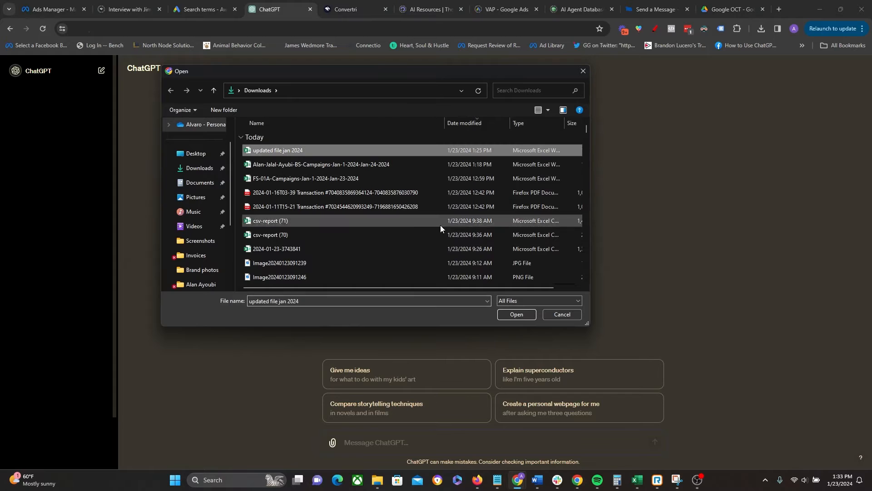
left_click(517, 315)
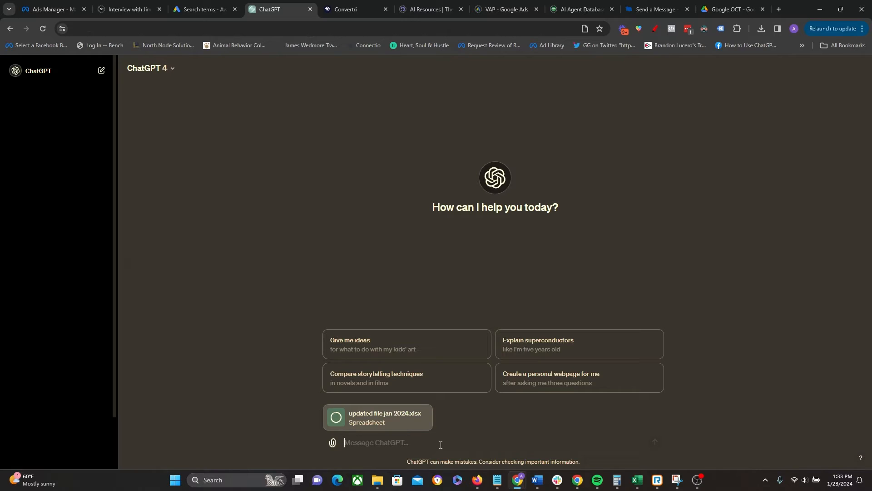
type("Read in this dataset")
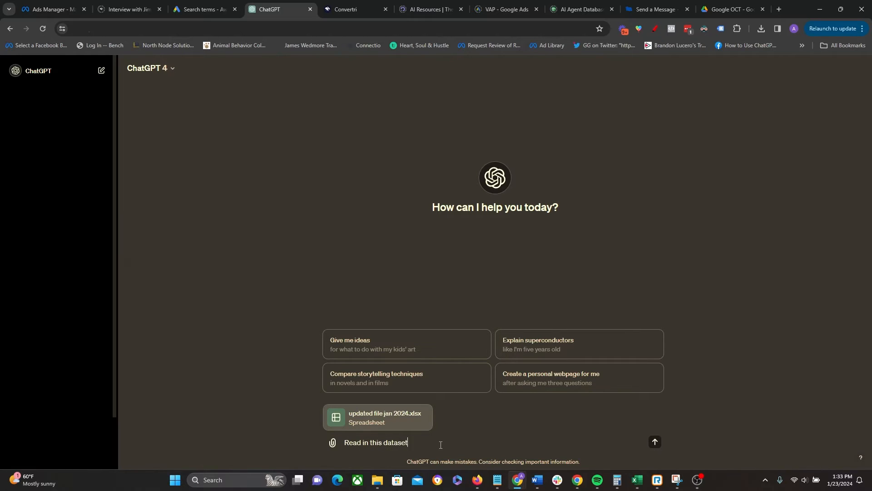
type(" and describe its contents.")
key("Return")
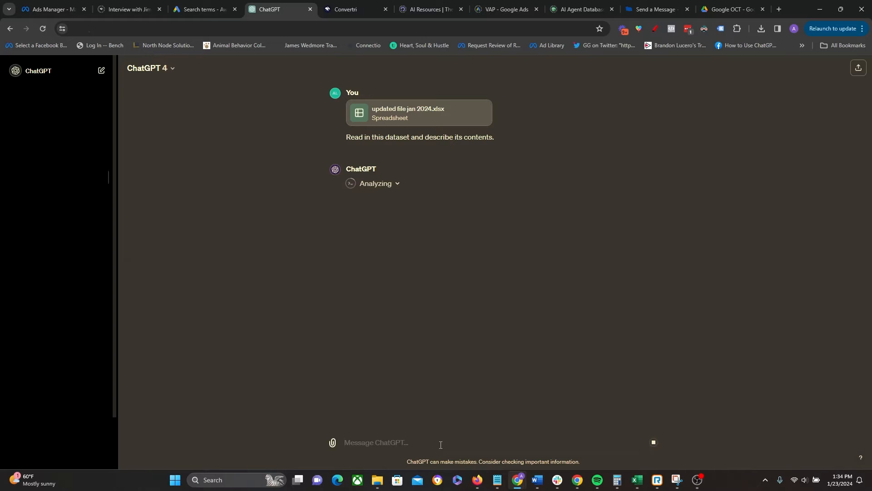
Expand the analysis details to inspect the Python code and its output, and collapse them again
left_click(398, 186)
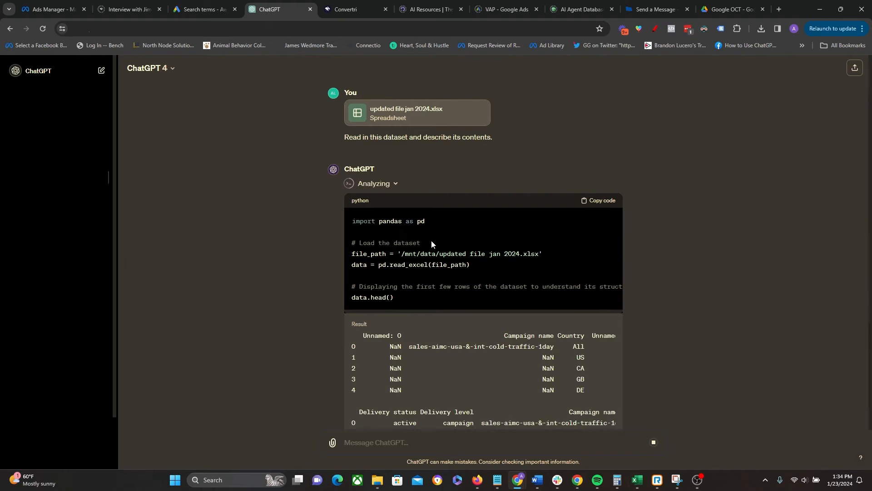
scroll(432, 285, "up", 15)
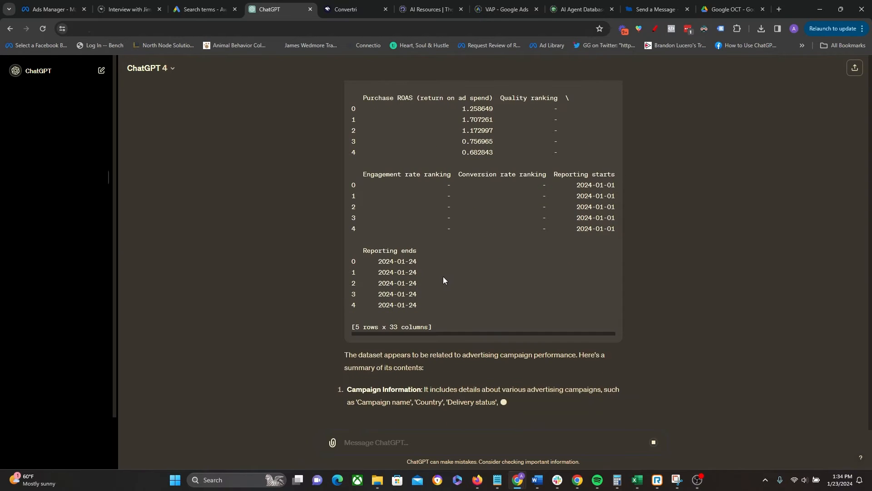
scroll(434, 278, "up", 3)
scroll(434, 277, "up", 7)
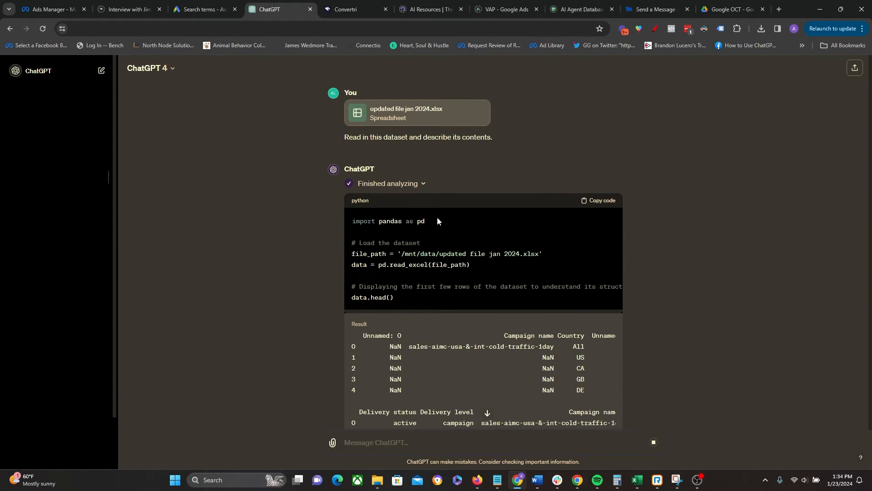
scroll(445, 236, "up", 10)
left_click(427, 183)
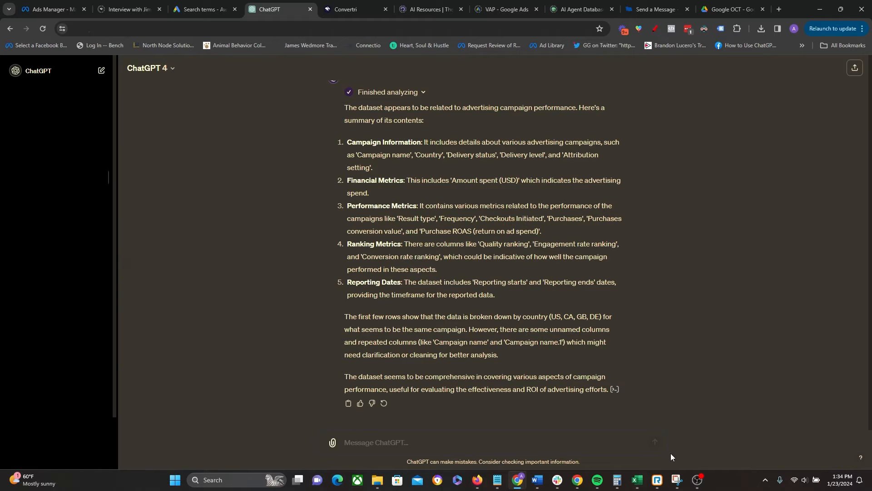
Switch to the updated file jan 2024 workbook in Excel, maximize its window and bring its first columns into view
mouse_move(639, 483)
left_click(675, 430)
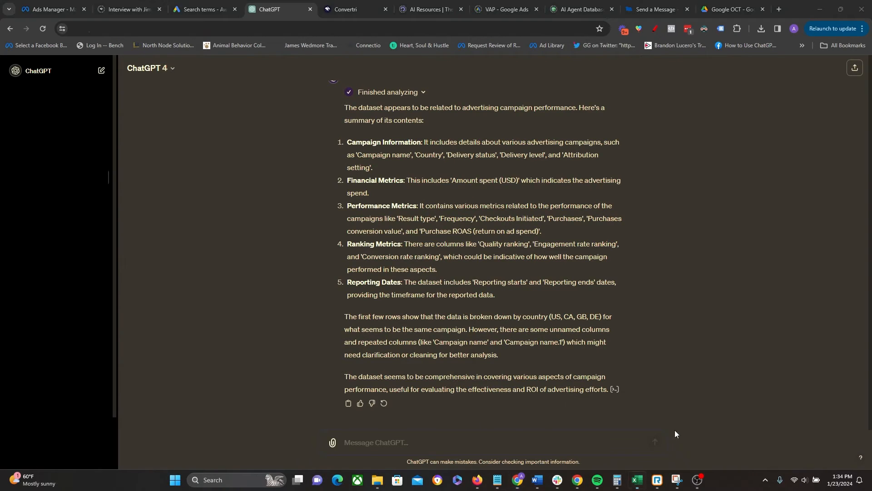
double_click(415, 8)
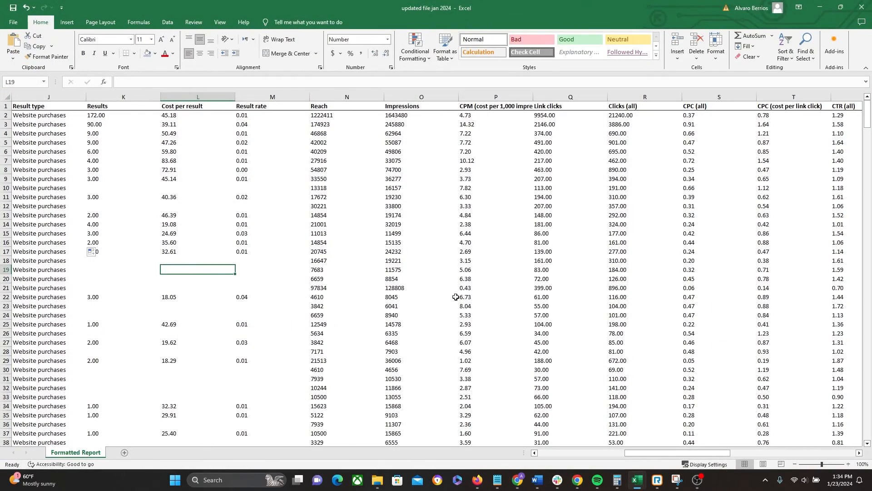
left_click(500, 306)
left_click_drag(663, 453, 345, 439)
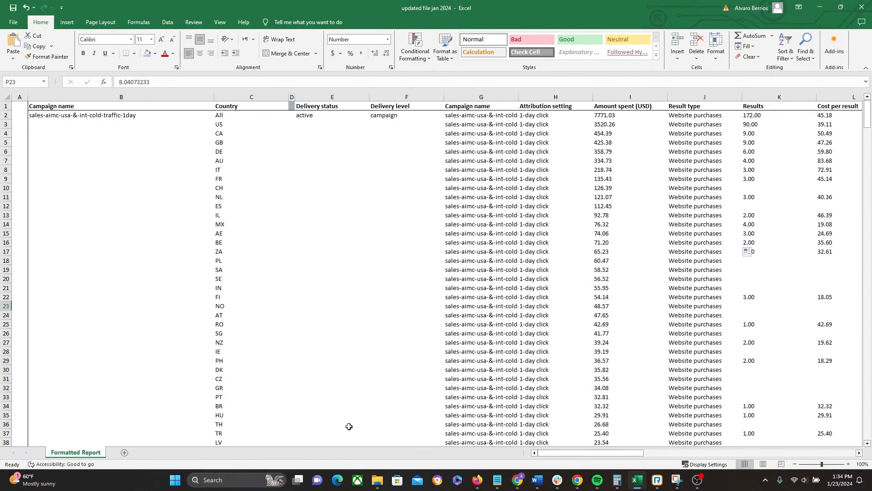
Examine the "All" row under Country in the updated file, including its Amount spent and Results cells
left_click(227, 116)
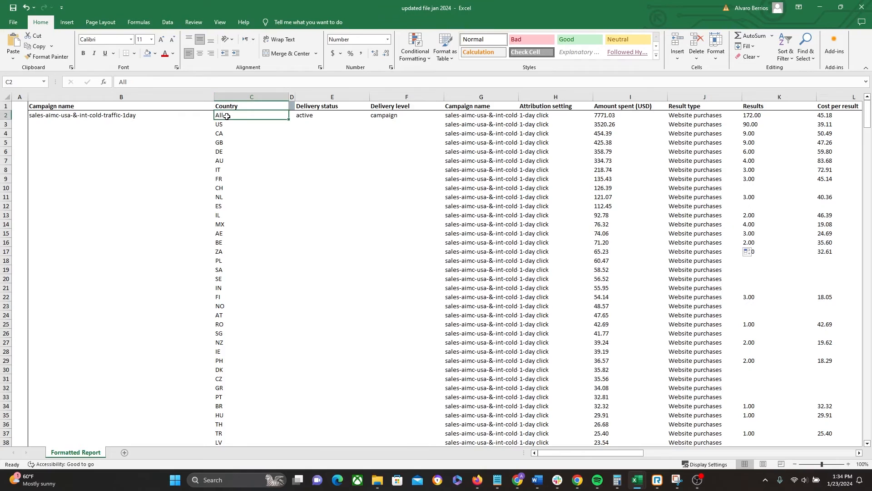
left_click_drag(227, 117, 565, 107)
left_click_drag(245, 140, 233, 116)
left_click(233, 115)
left_click(334, 224)
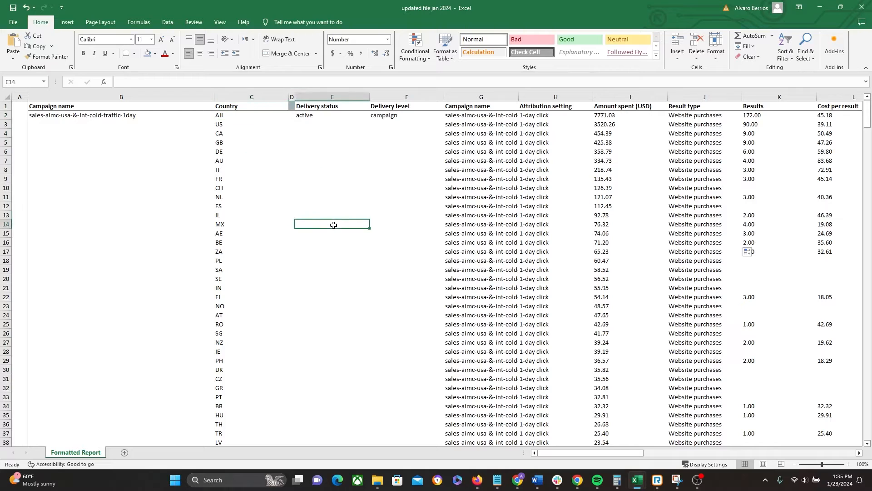
left_click(249, 118)
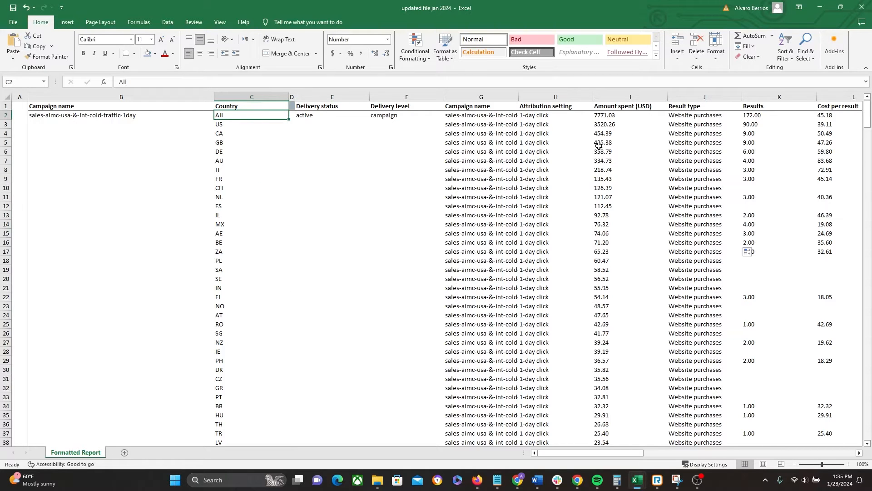
left_click(606, 116)
left_click(762, 117)
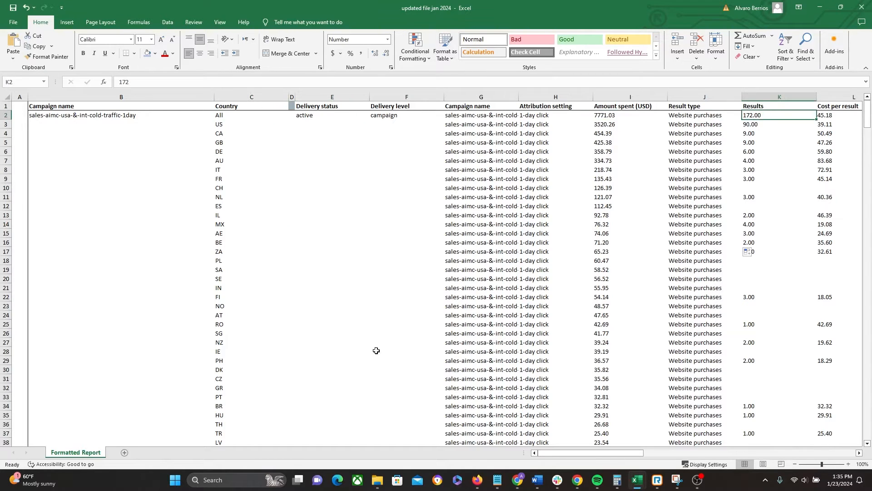
left_click(229, 115)
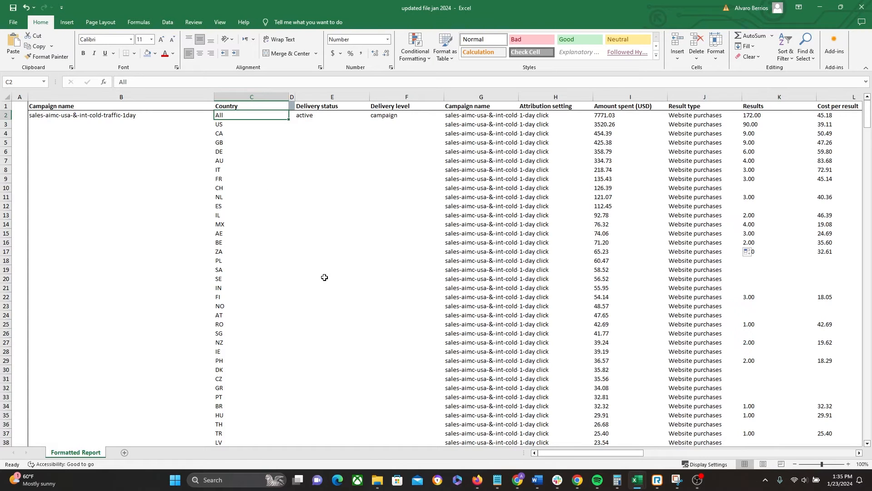
Return to ChatGPT and draft the prompt "Please remove all rows that contain "All" under the "Country" column"
left_click(820, 8)
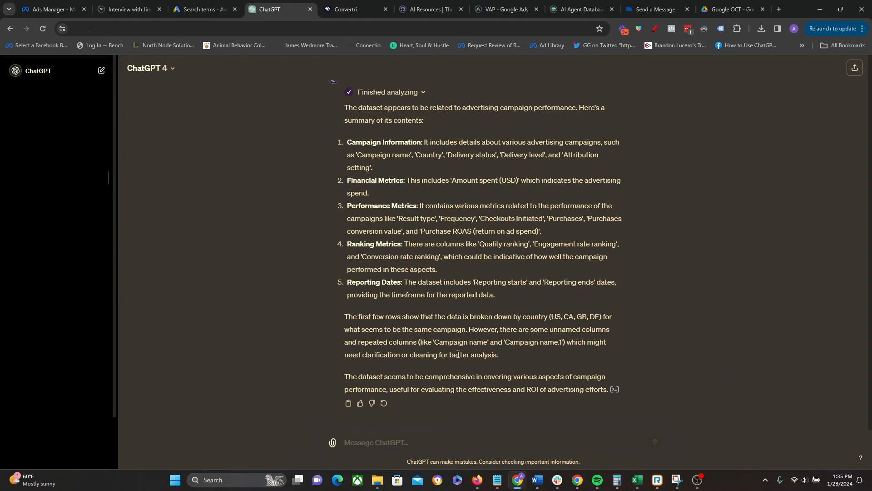
left_click(393, 437)
type("Please remove all rows that contain \"")
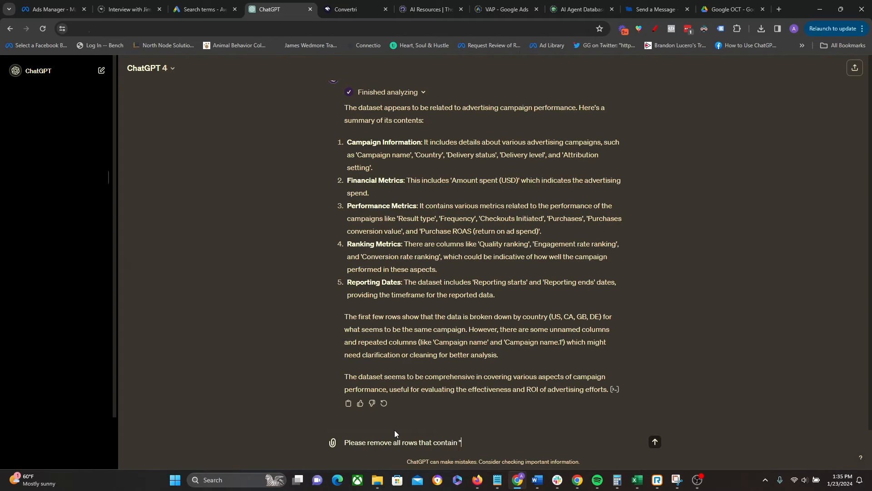
type("AIl\" under the \"Country\" column")
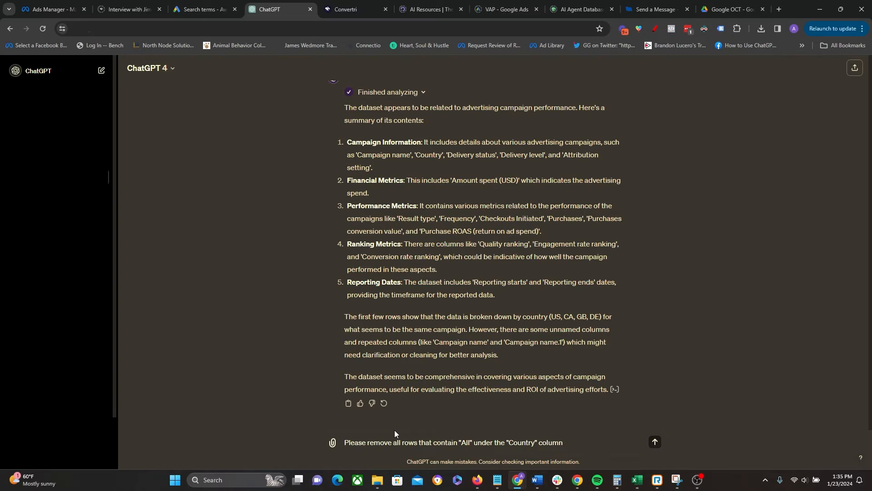
left_click_drag(461, 442, 514, 442)
Switch to the updated file in Excel to check the Country header and "All" entry, minimizing the original report on the way
mouse_move(637, 480)
left_click(677, 433)
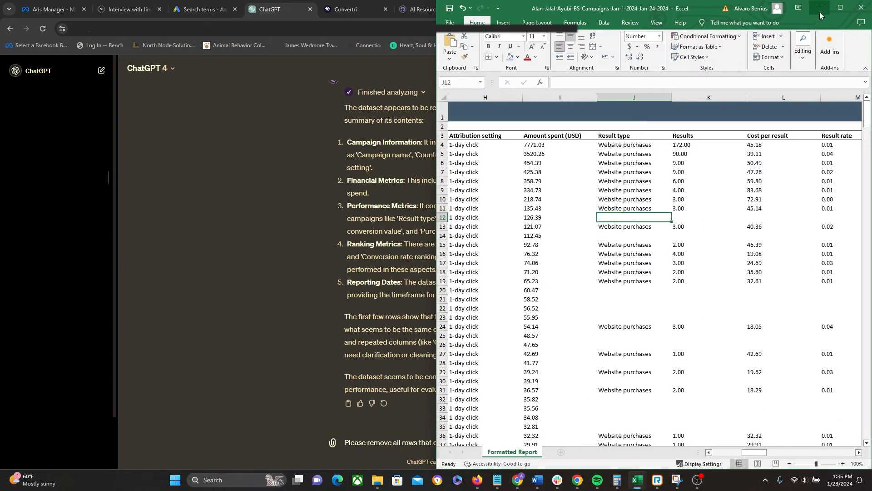
left_click(820, 9)
mouse_move(638, 480)
left_click(602, 437)
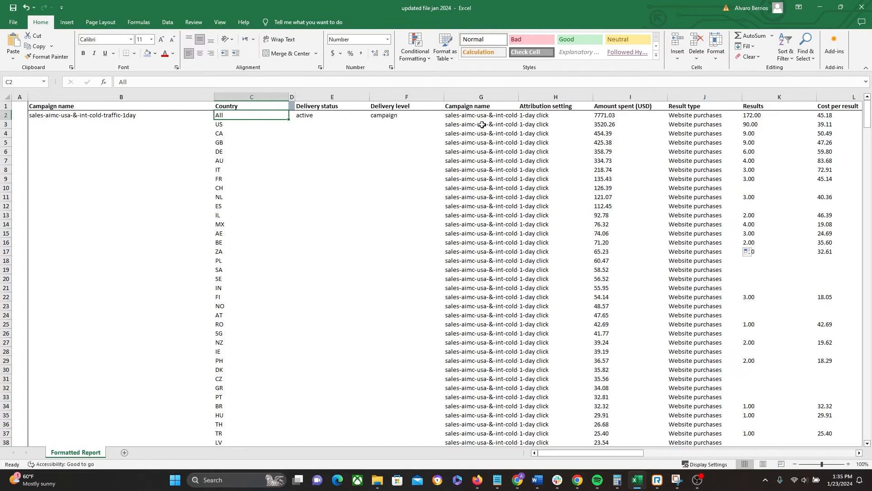
Go back to ChatGPT and send the drafted request to remove the "All" rows from the dataset
left_click(820, 7)
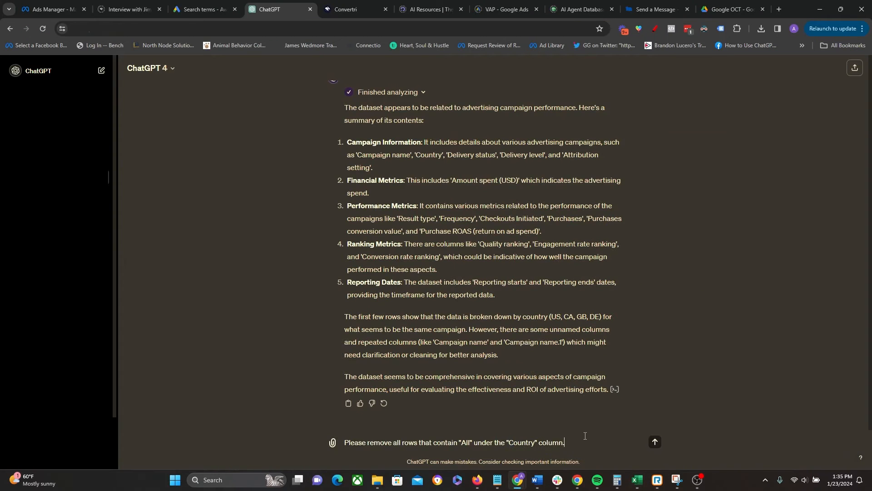
key("Return")
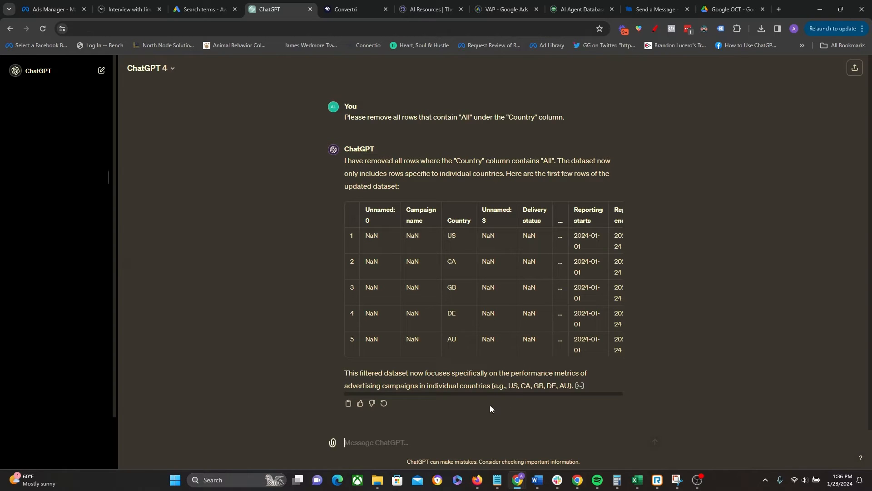
Switch to the updated file in Excel and examine its blank cells, including those under Results and Cost per result
left_click_drag(485, 394, 460, 385)
mouse_move(637, 480)
left_click(600, 427)
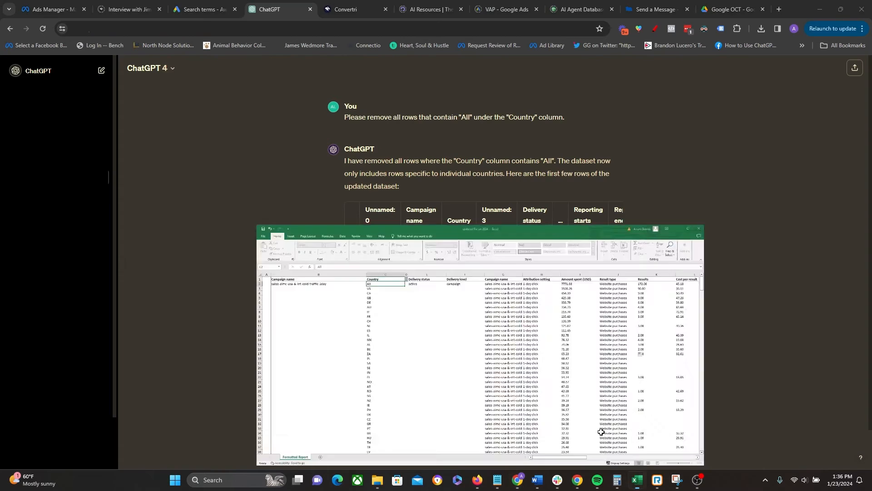
left_click_drag(329, 169, 320, 296)
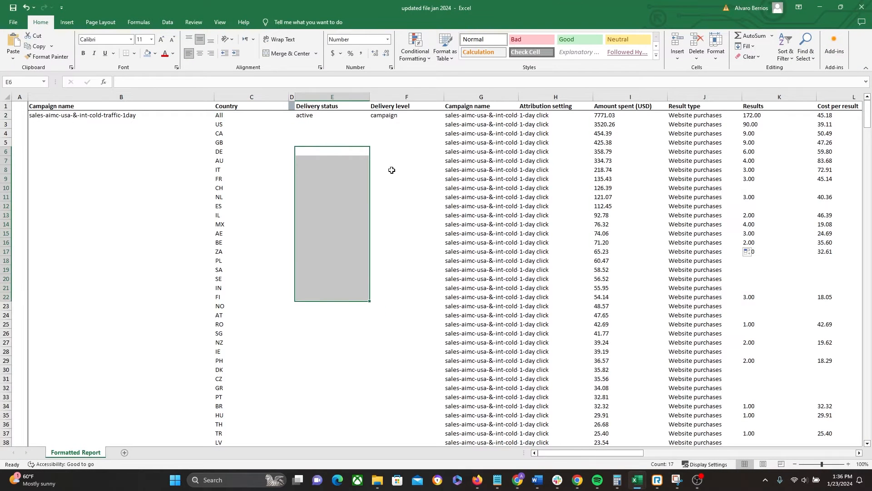
left_click_drag(390, 170, 398, 288)
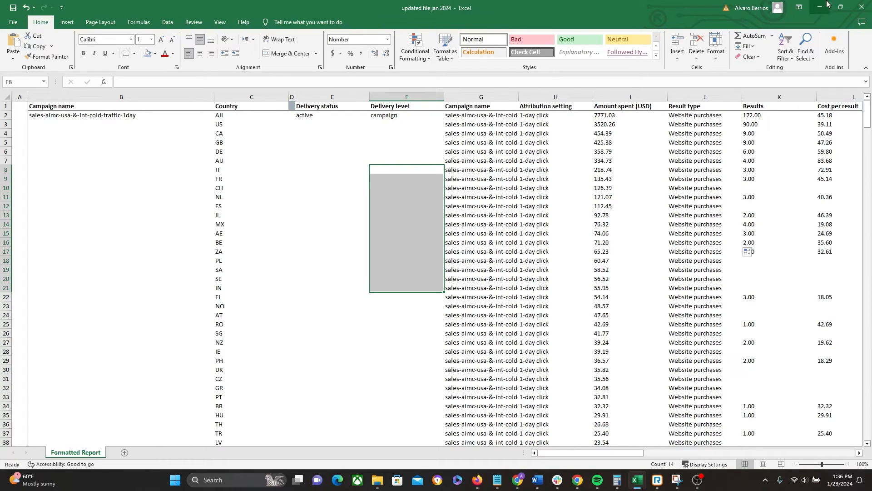
left_click(634, 342)
left_click_drag(620, 454, 659, 454)
left_click_drag(508, 267, 587, 278)
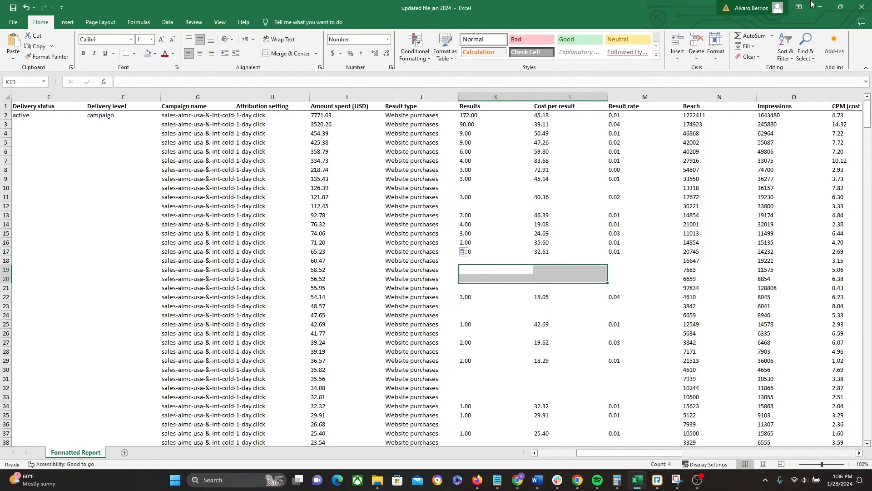
Return to ChatGPT and send the request "Under the "Results" column, add a value of '0.00' to all blank fields."
left_click(826, 4)
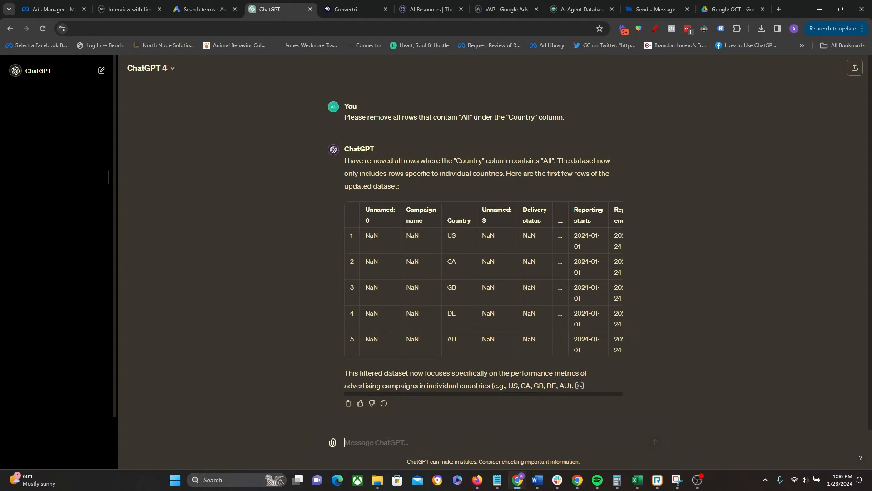
type("Under the \"Result")
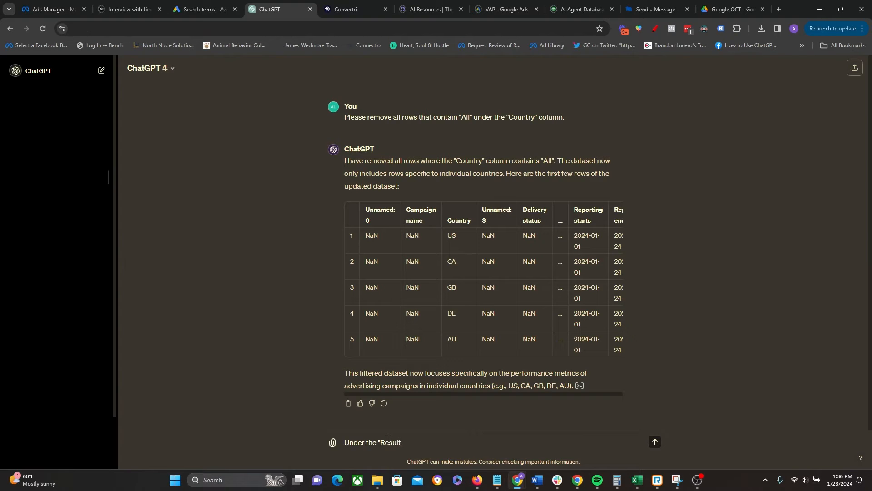
type("s\" column, add a value of '0.00")
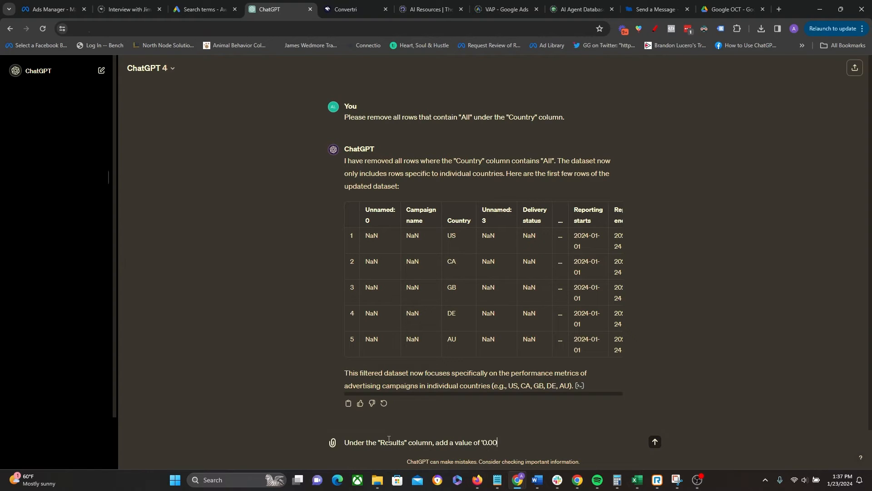
type("' to all blank fields.")
left_click_drag(493, 446, 498, 443)
left_click(596, 445)
key("Return")
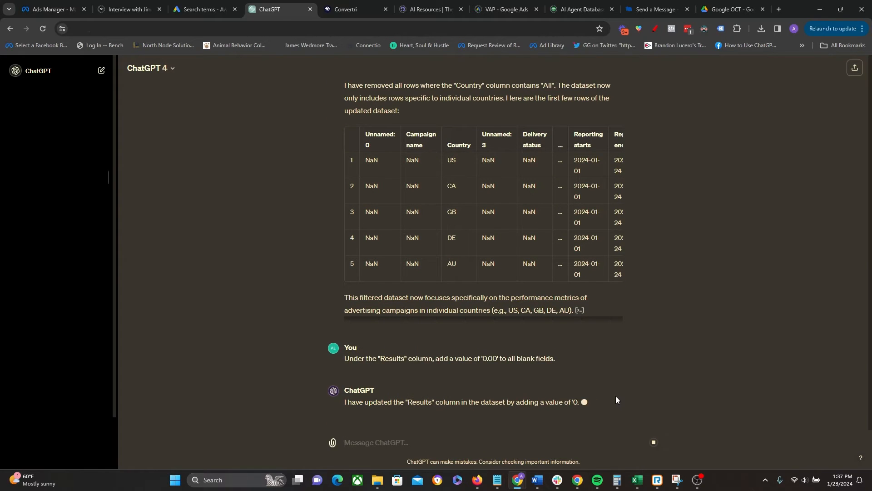
Switch to the updated file in Excel and inspect the blank cells under the Cost per result column
mouse_move(642, 483)
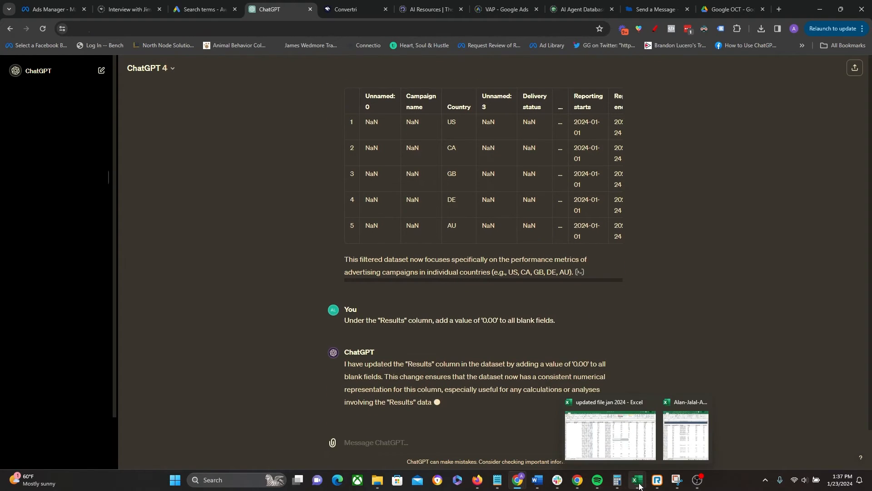
left_click(610, 435)
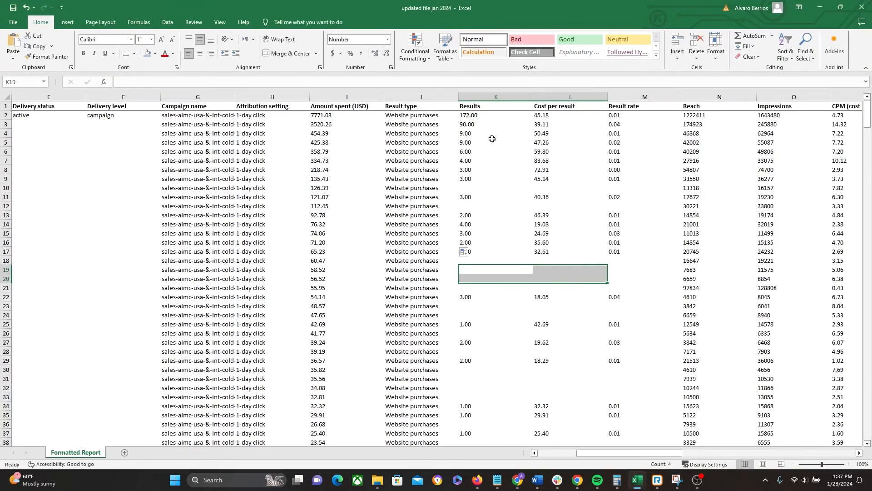
left_click_drag(664, 453, 692, 454)
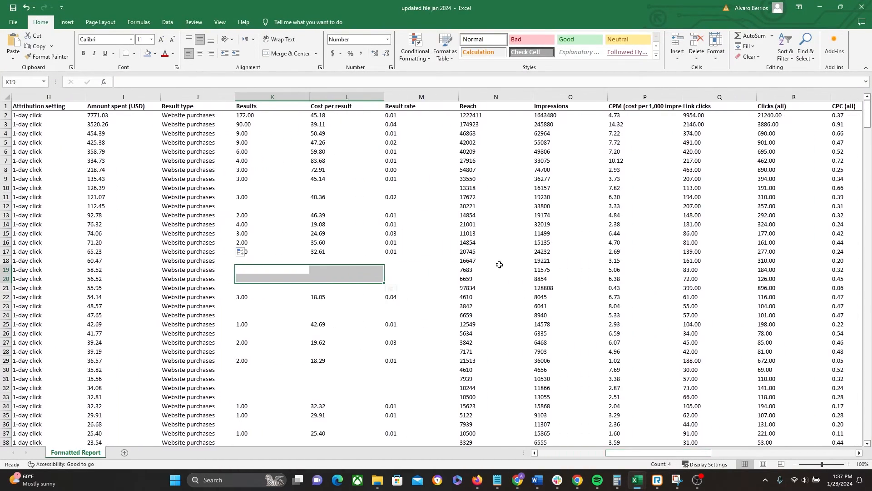
left_click(374, 260)
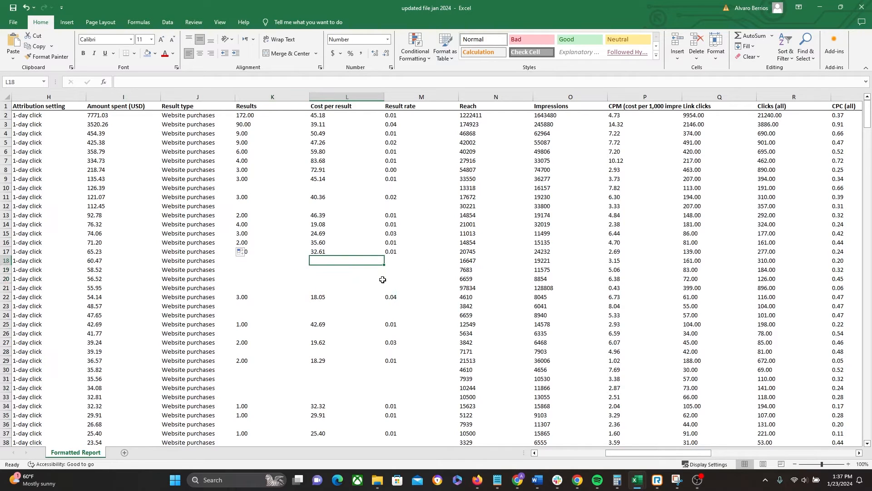
Return to ChatGPT and send "Under the "Cost per result" column, add a value of '0.00' to all blank fields."
left_click(820, 7)
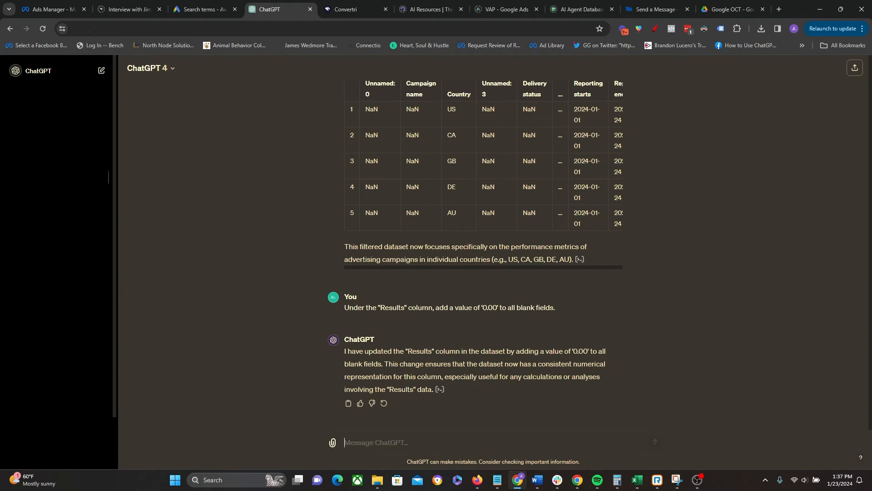
key("alt+Tab")
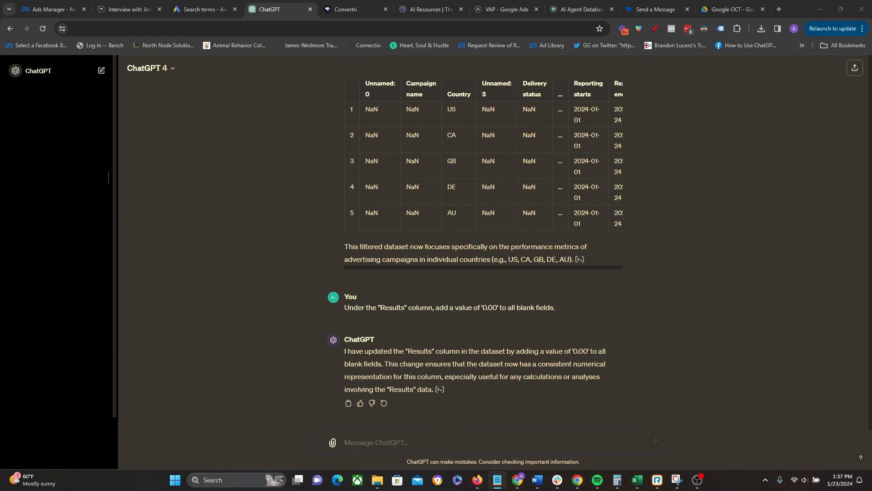
key("alt+Tab")
type("Under the \"Cost per result\" column, add a value of '0.00' to all blank fields.")
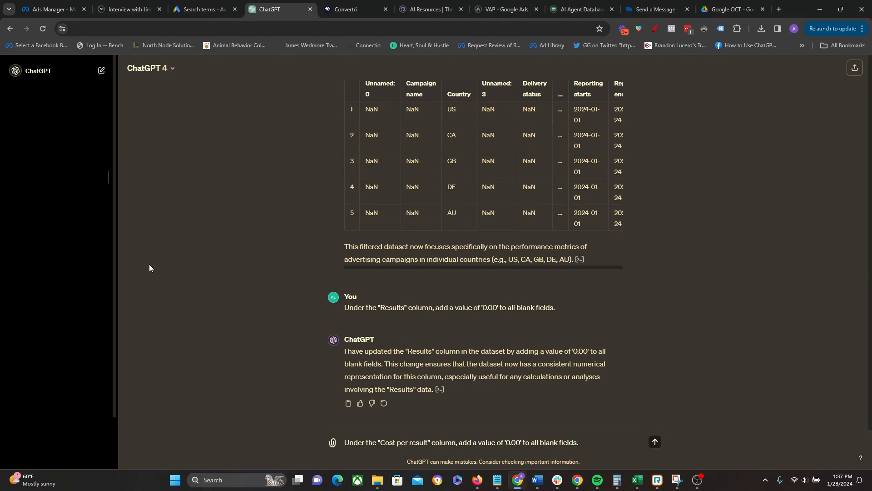
key("Return")
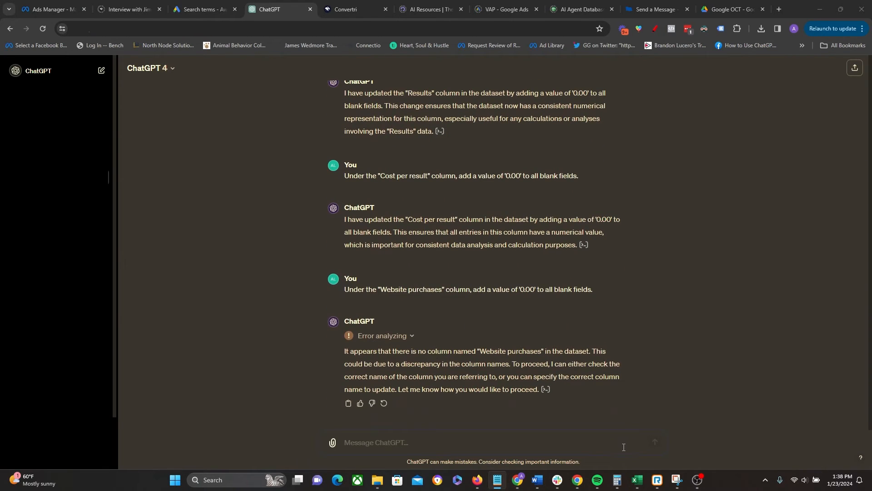
Check the updated file in Excel, then reread the "Website purchases" request and its reply in ChatGPT
key("alt+Tab")
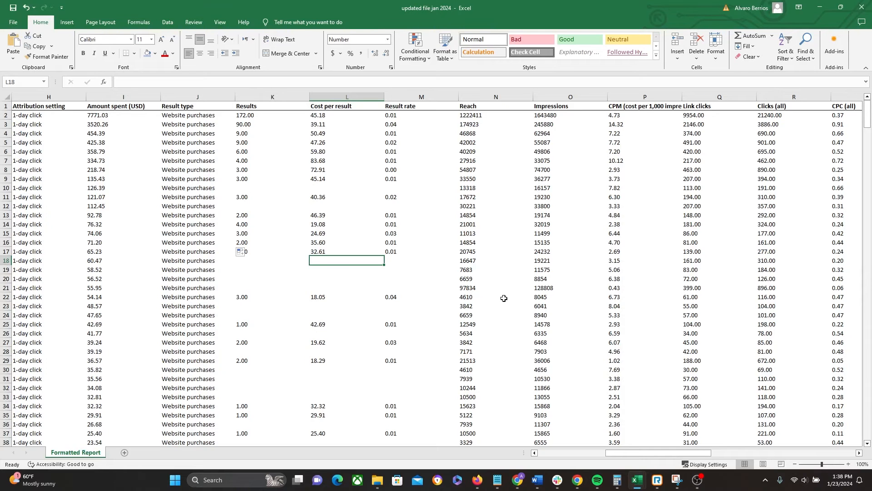
left_click(820, 7)
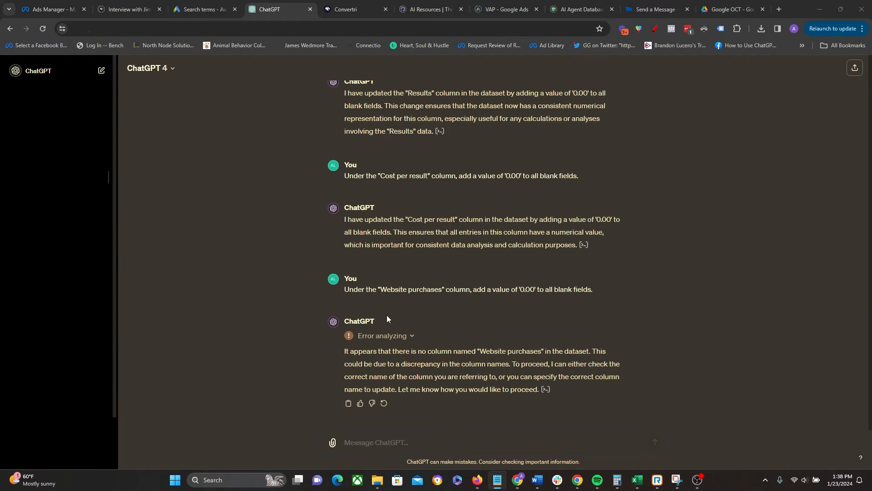
left_click_drag(389, 294, 424, 293)
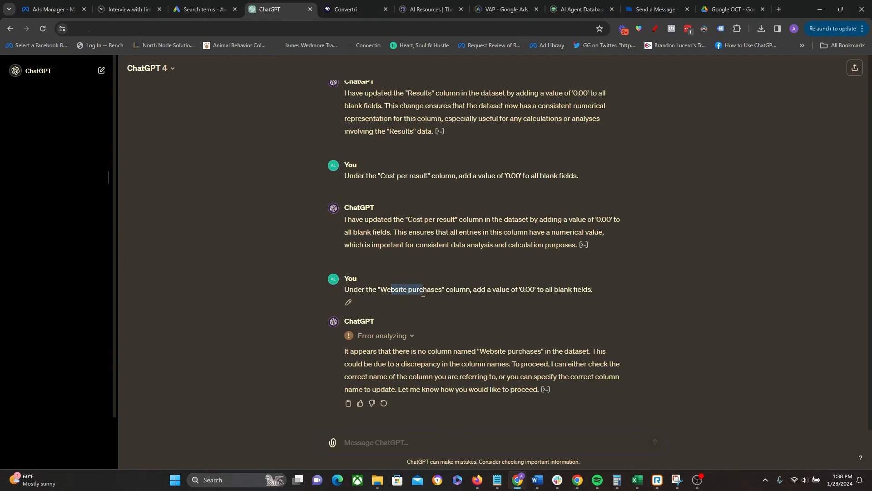
left_click(439, 359)
Send ChatGPT the request "Under the "Purchases conversion value" column, add a value of '0.00' to all blank fields."
key("alt+Tab")
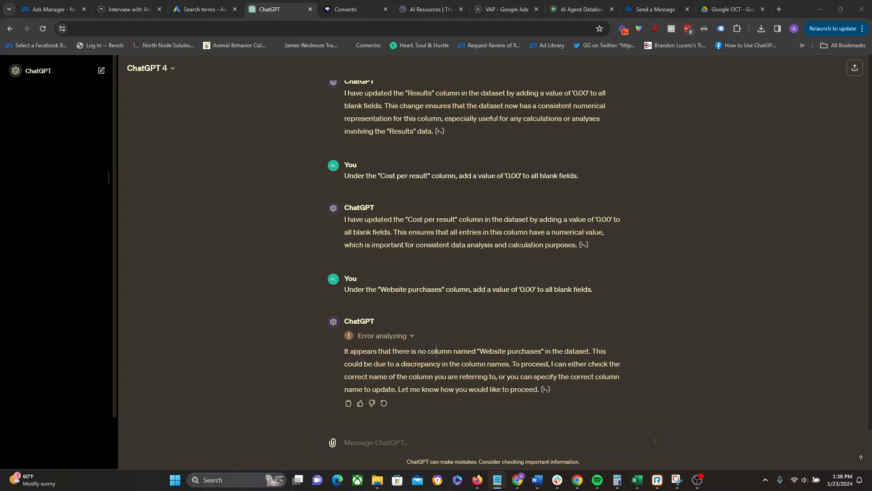
key("alt+Tab")
type("Under the \"Purchases conversion value\" column, add a value of '0.00' to all blank fields.")
key("Return")
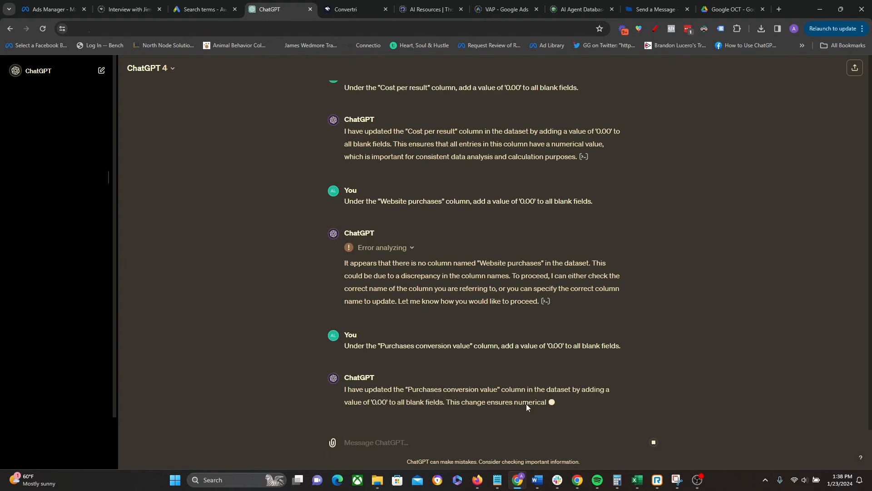
Send ChatGPT the request "Under the "Purchase ROAS (return on ad spend)" column, add a value of '0.00' to all blank fields."
key("alt+Tab")
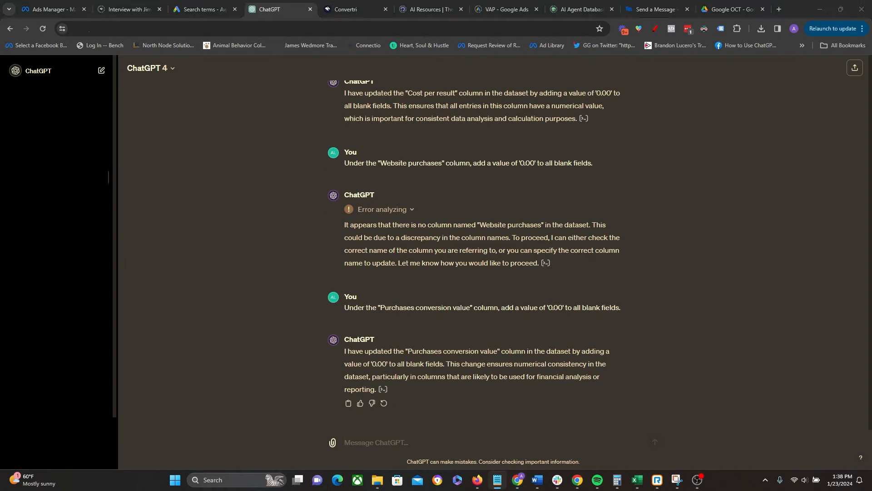
key("alt+Tab")
type("Under the \"Purchase ROAS (return on ad spend)\" column, add a value of '0.00' to all blank fields.")
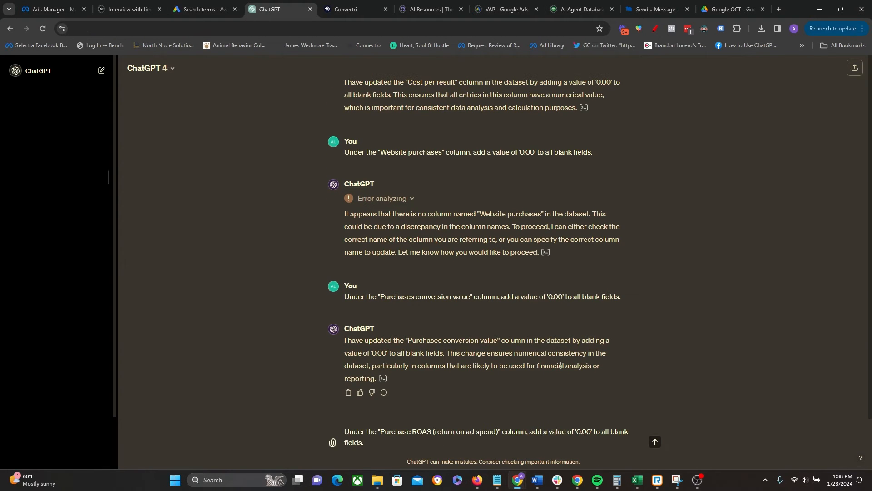
key("Return")
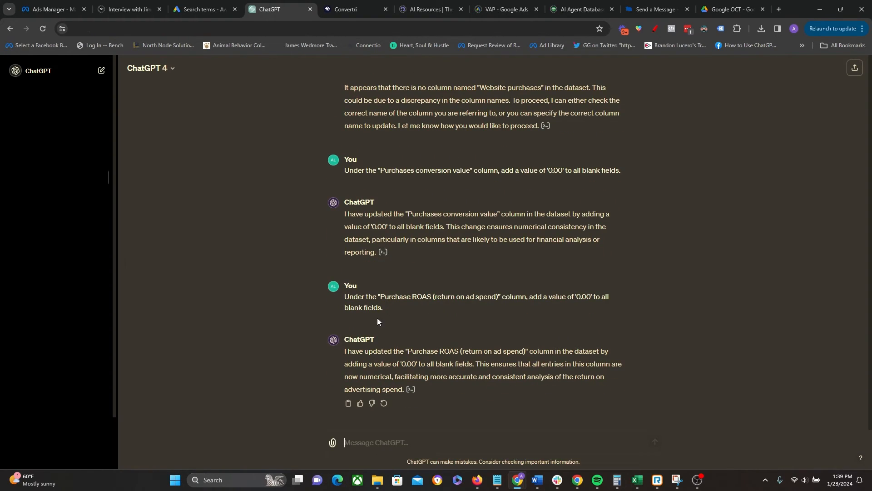
Switch to the updated file in Excel and check the column headers from Result rate through Purchases and Purchase ROAS
mouse_move(636, 483)
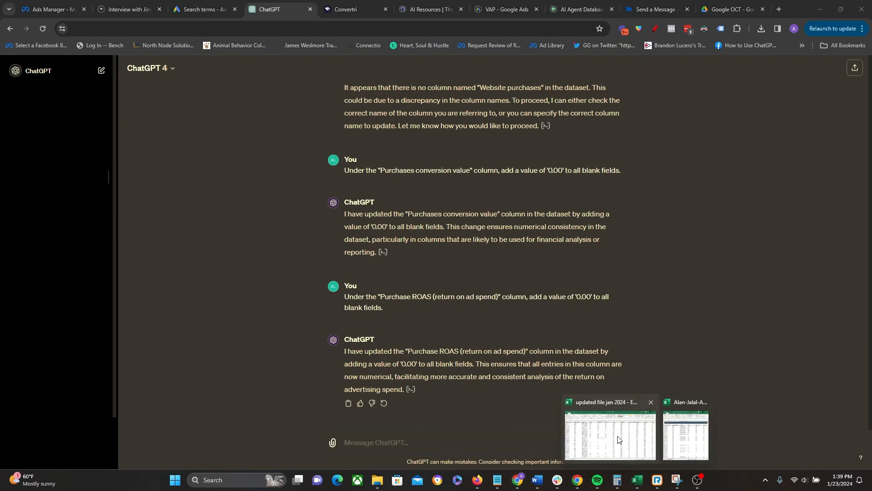
left_click(589, 429)
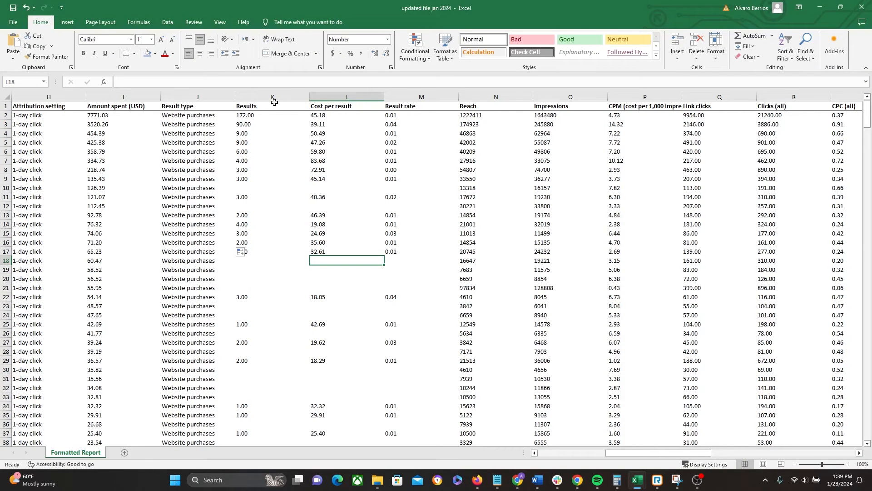
left_click(394, 107)
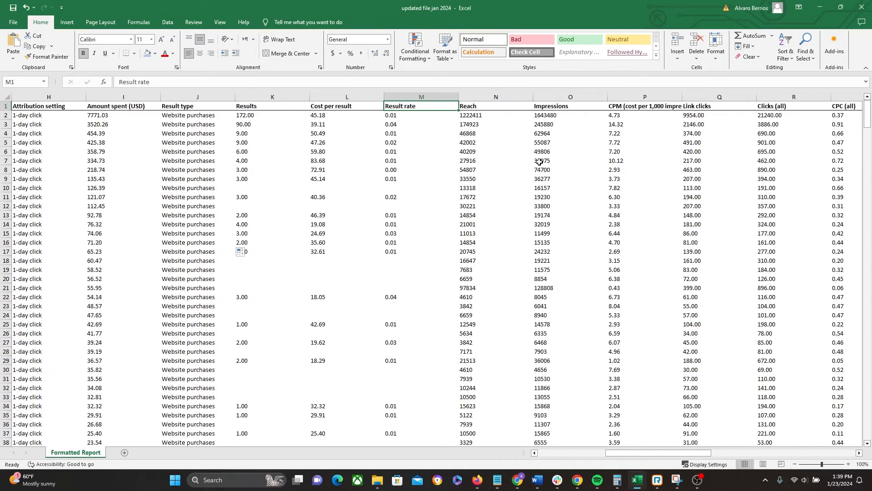
left_click(643, 233)
left_click_drag(661, 452, 778, 448)
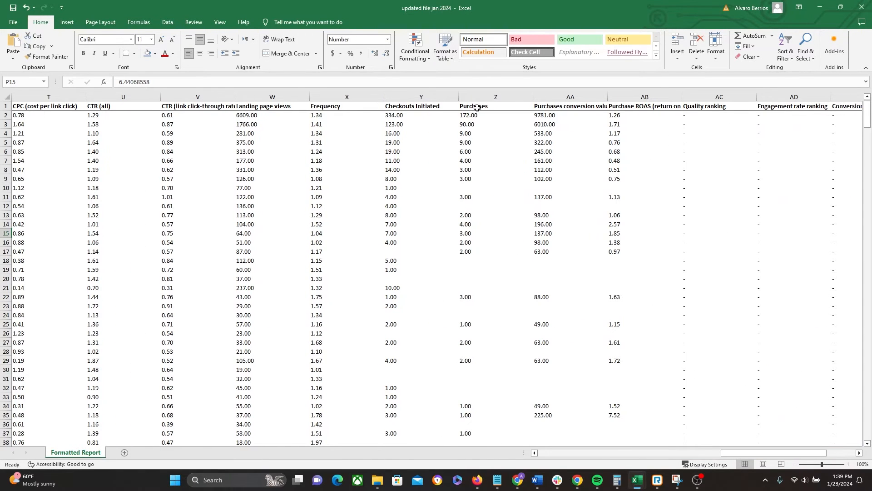
left_click_drag(759, 456, 770, 455)
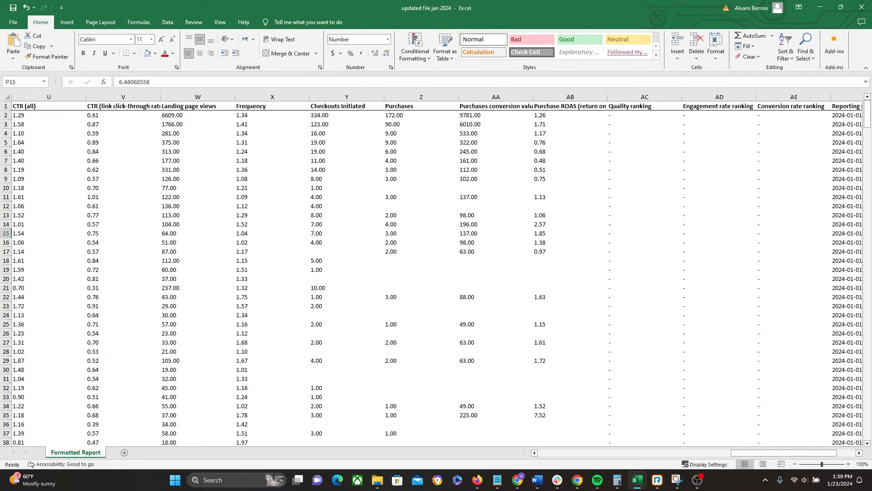
Return to ChatGPT and send the request "Under the "Purchases" column, add a value of '0.00' to all blank fields."
key("alt+Tab")
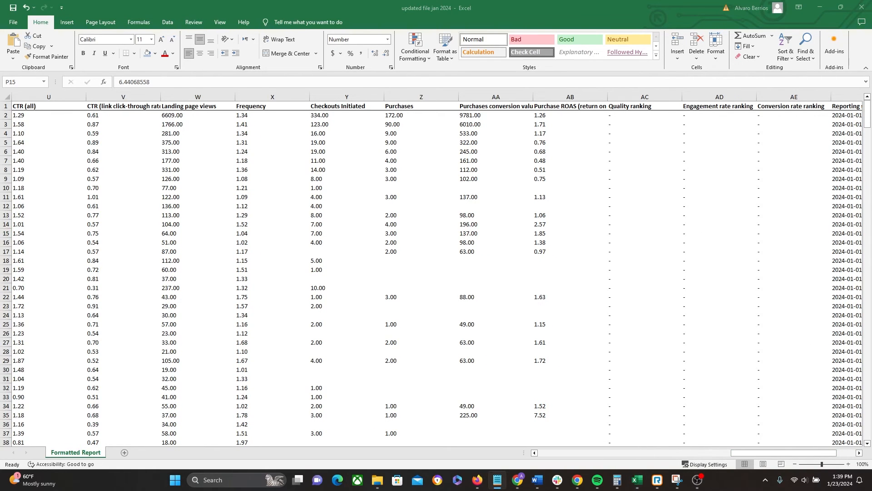
left_click(820, 8)
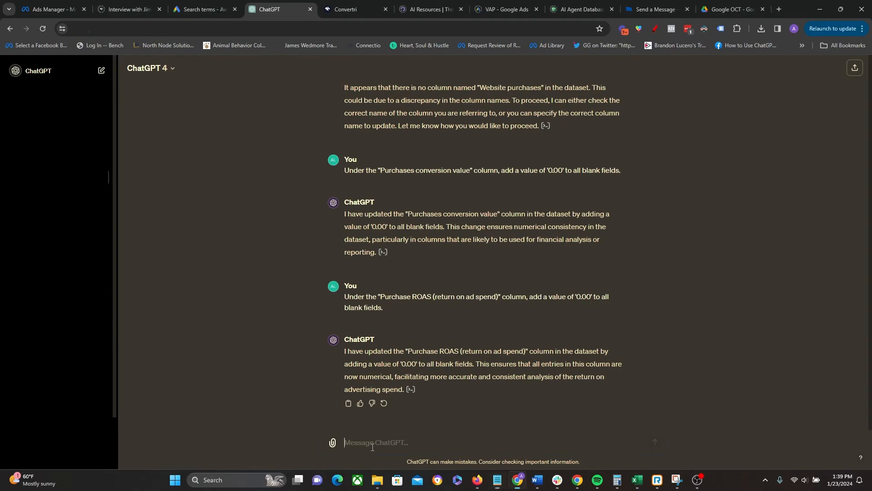
left_click(373, 447)
type("Under the \"Website purchases\" column, add a value of '0.00' to all blank fields.")
left_click_drag(442, 443, 381, 440)
type("Purchases")
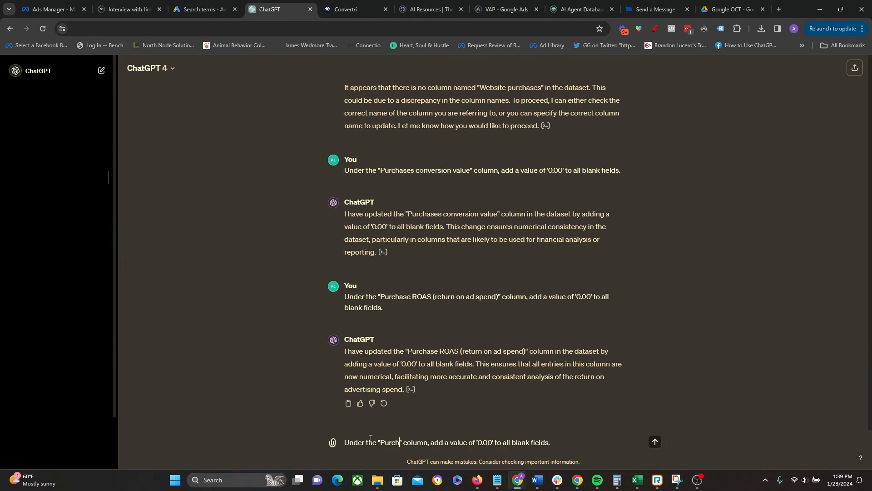
key("Return")
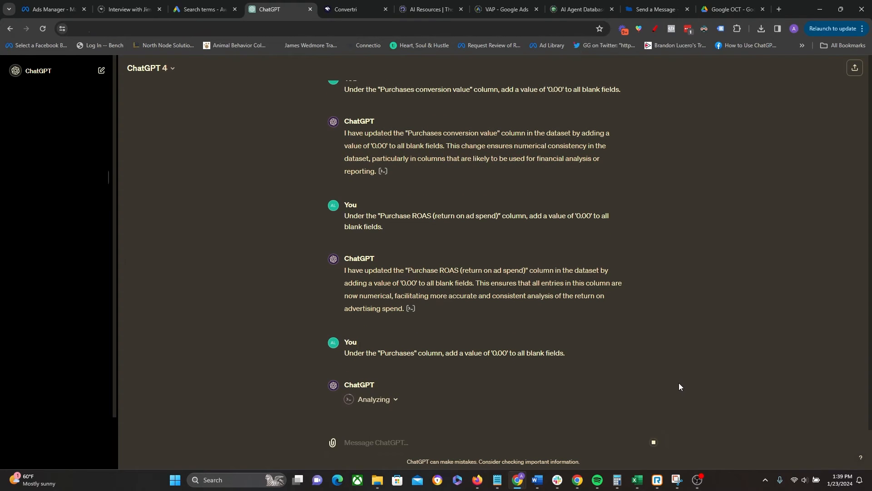
Send ChatGPT the request "Under the "Result Rate" column, add a value of '0.00' to all blank fields."
mouse_move(634, 484)
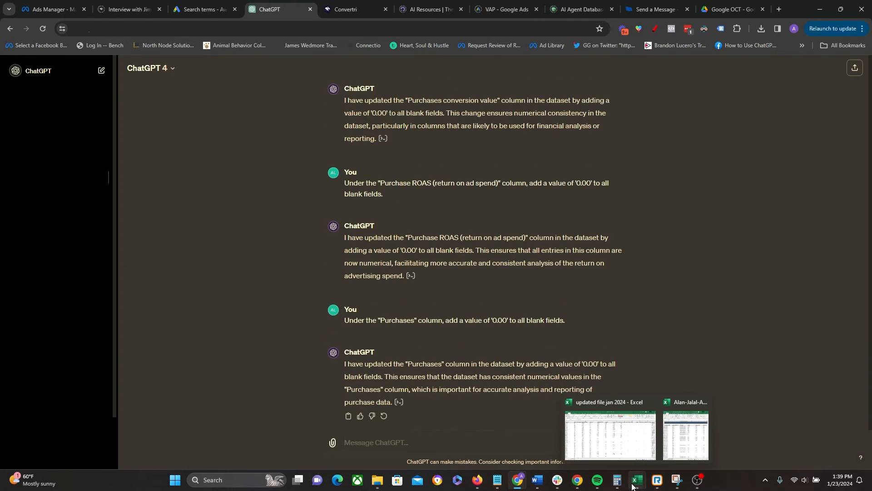
left_click(633, 486)
left_click(401, 444)
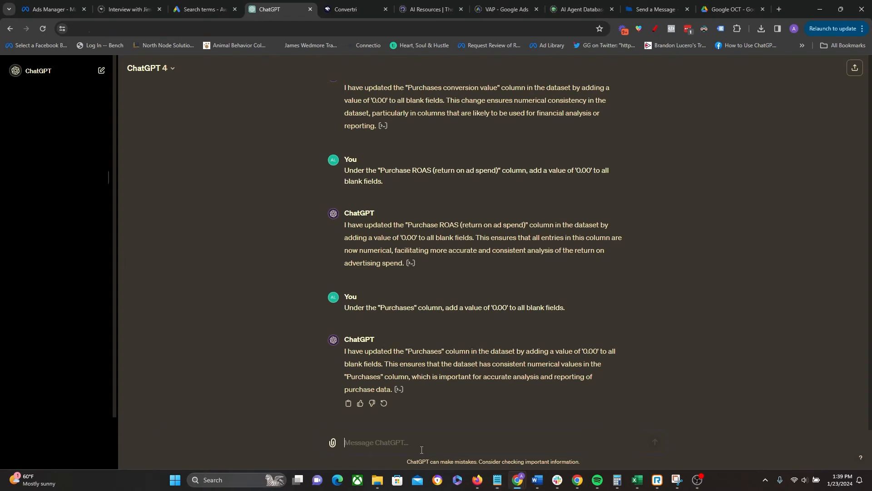
type("Under the \"Results\" column, add a value of '0.00' to all blank fields.")
key("BackSpace")
type("Rate\"")
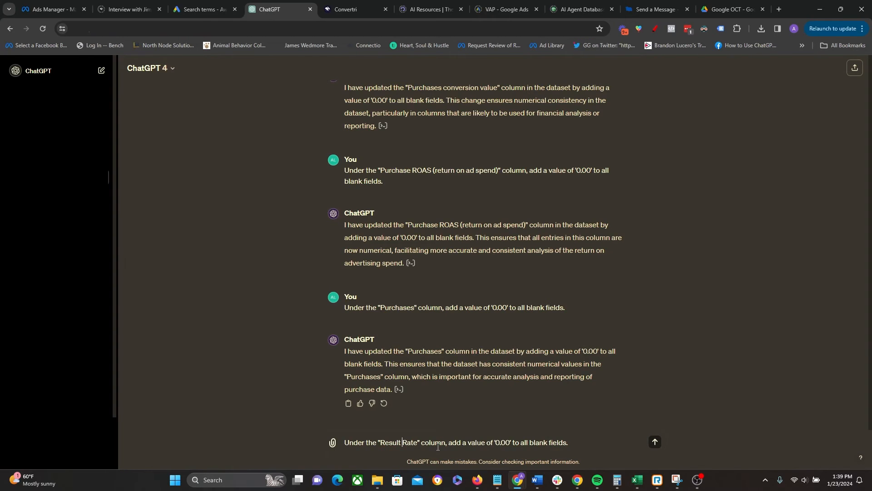
key("Return")
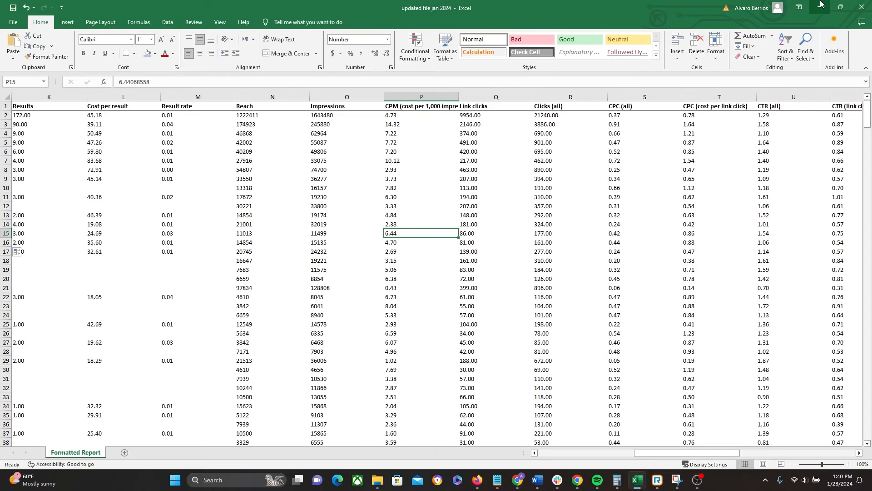
Compare the column name in ChatGPT's reply with the exact spelling of the header in the Excel file, ending back in ChatGPT
left_click(820, 7)
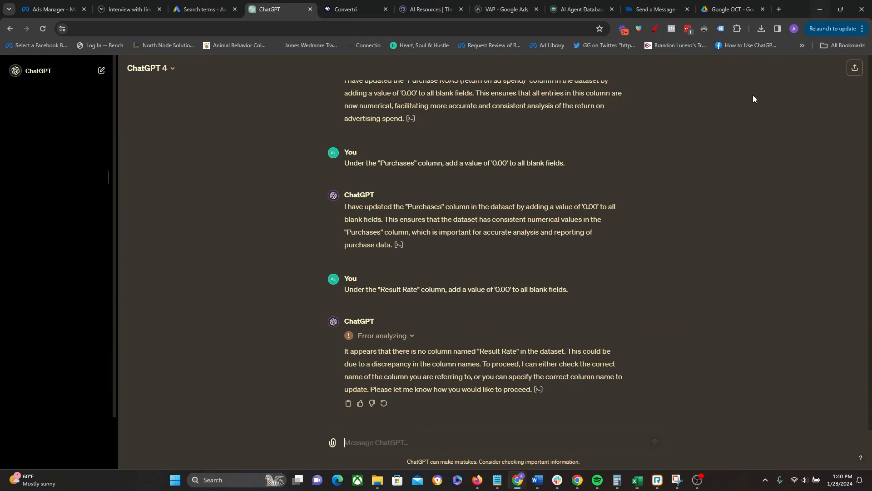
left_click_drag(485, 352, 503, 349)
left_click(508, 349)
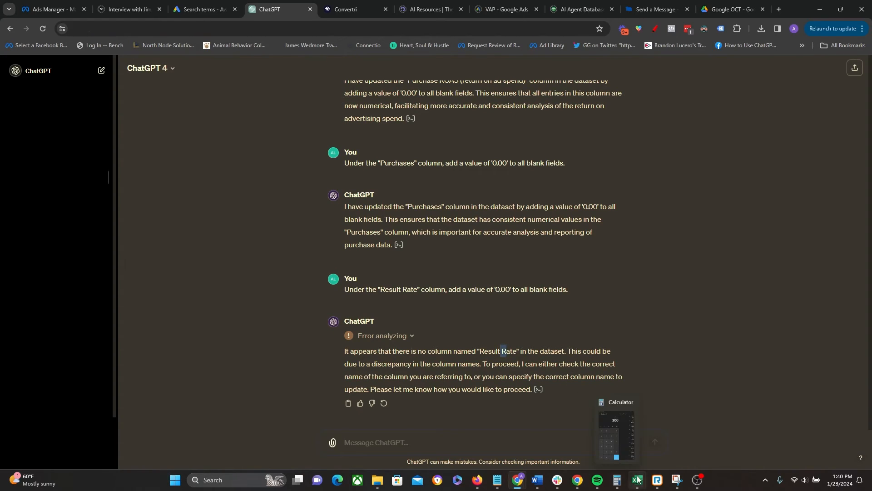
mouse_move(637, 481)
left_click(611, 425)
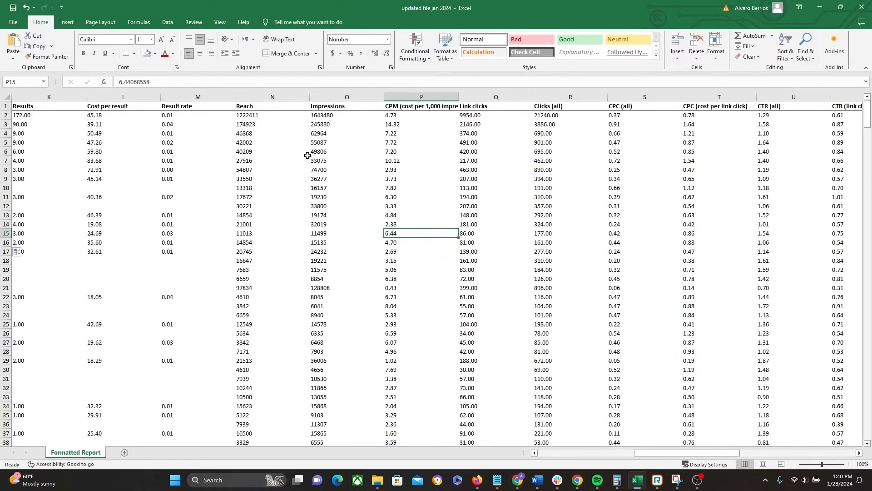
left_click(821, 7)
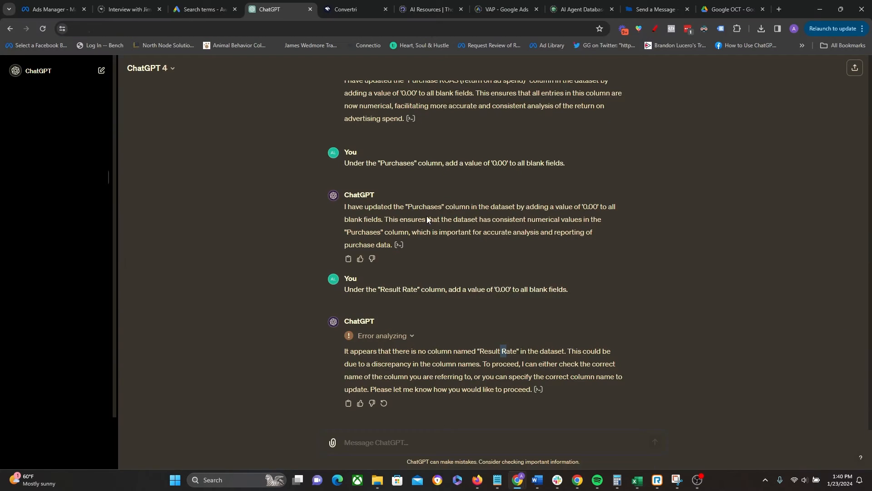
Send ChatGPT the corrected request "Under the "Result rate" column, add a value of '0.00' to all blank fields."
left_click_drag(569, 291, 317, 292)
key("ctrl+c")
left_click(381, 437)
key("ctrl+v")
key("BackSpace")
type("r")
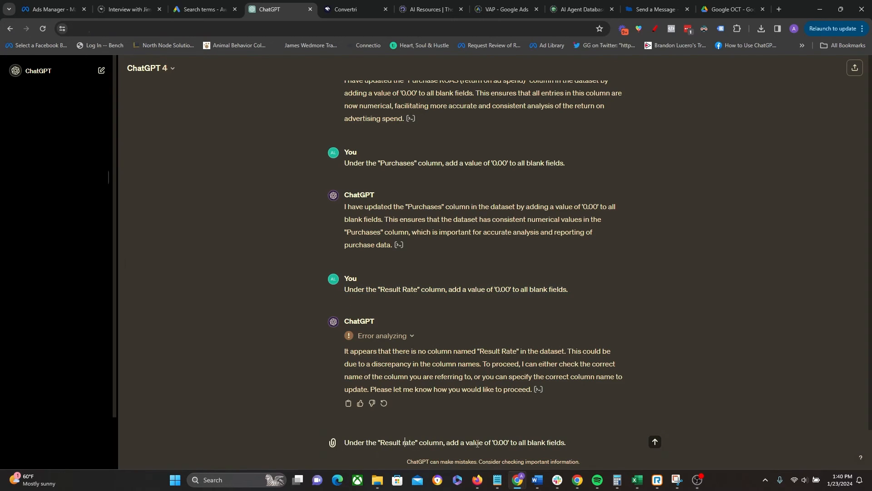
key("Return")
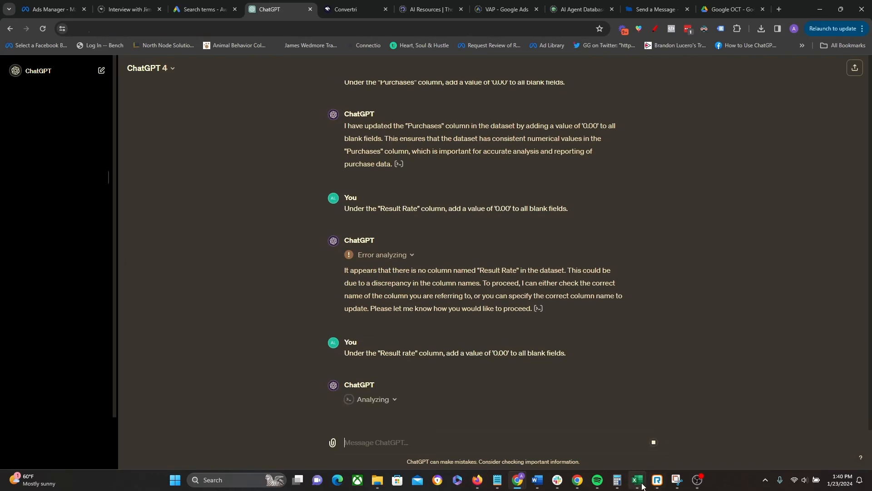
Switch to the updated file in Excel to check the remaining columns for blank fields, and return to ChatGPT
mouse_move(638, 480)
left_click(650, 448)
left_click_drag(692, 454, 803, 453)
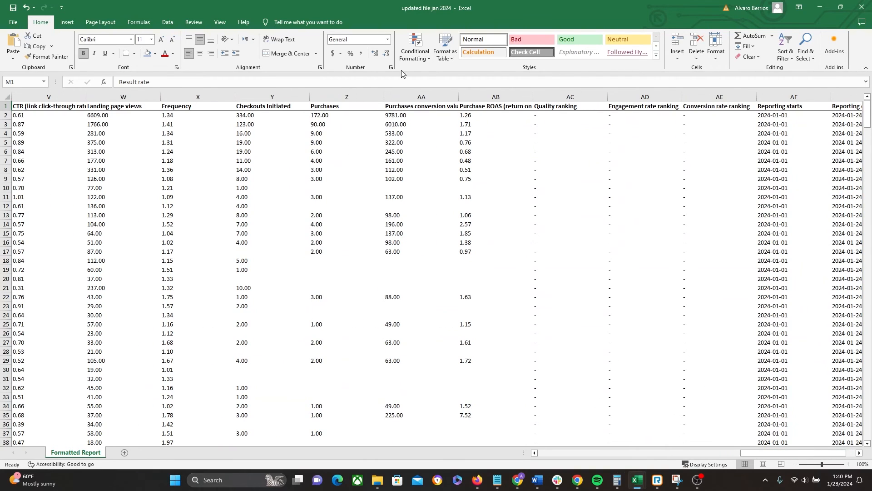
left_click(820, 8)
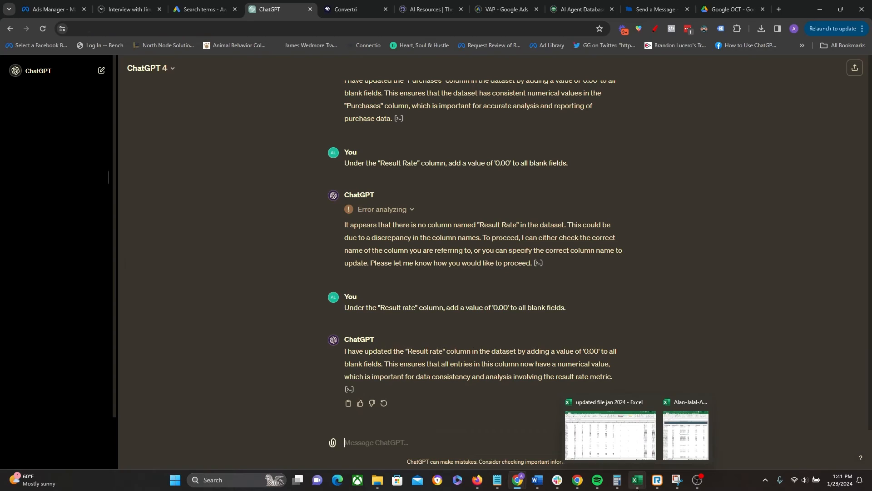
Examine the Campaign name column of the Excel file to see which campaigns the country rows belong to
left_click(638, 480)
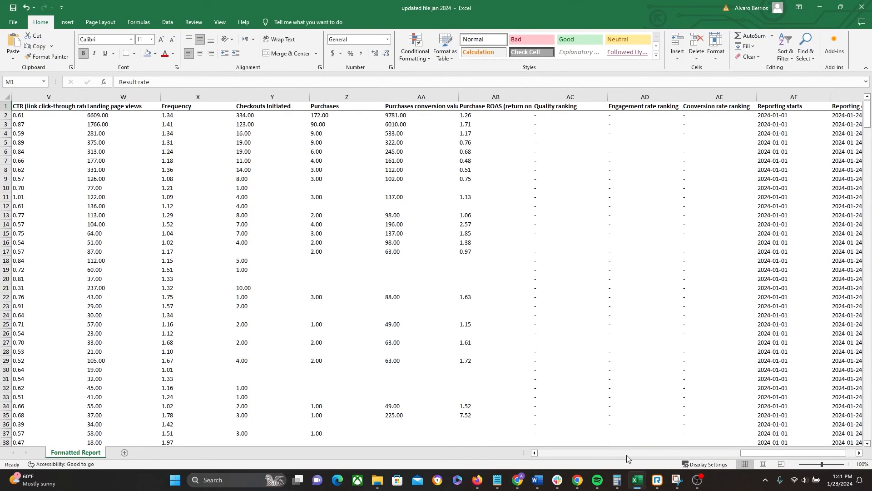
left_click_drag(808, 452, 590, 452)
left_click(116, 115)
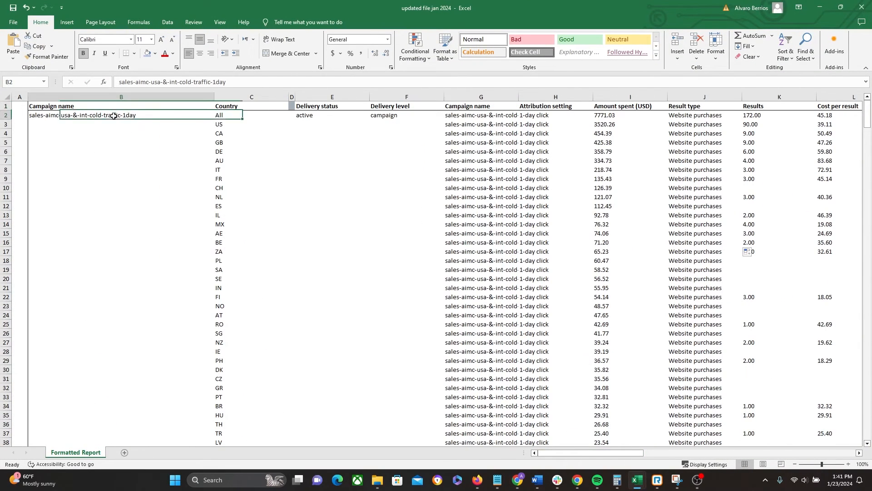
key("ctrl+Down")
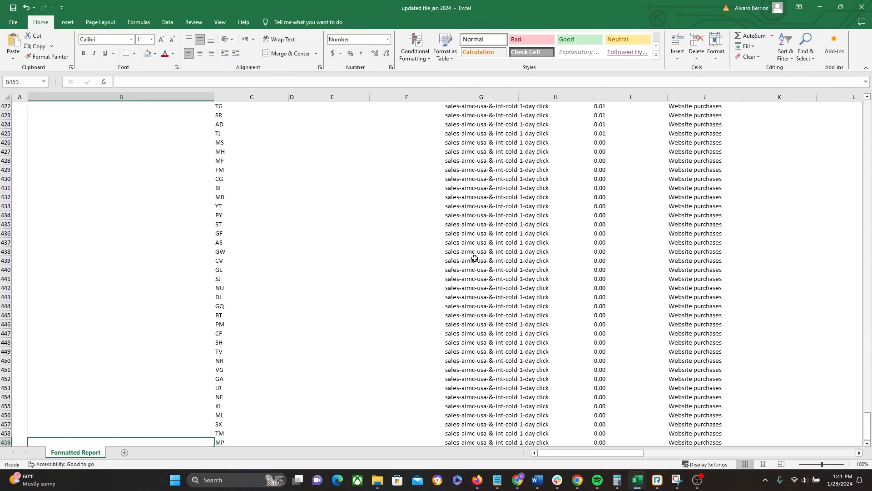
key("ctrl+Up")
key("Up")
scroll(473, 255, "up", 20)
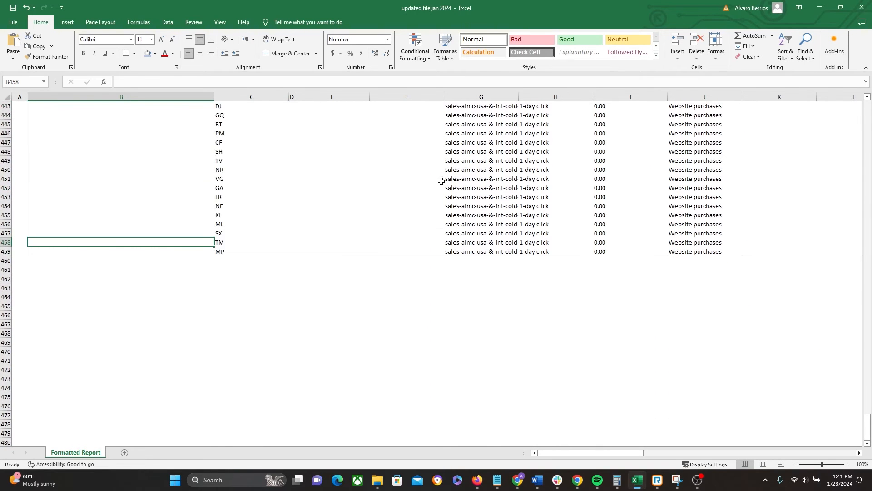
scroll(145, 212, "up", 20)
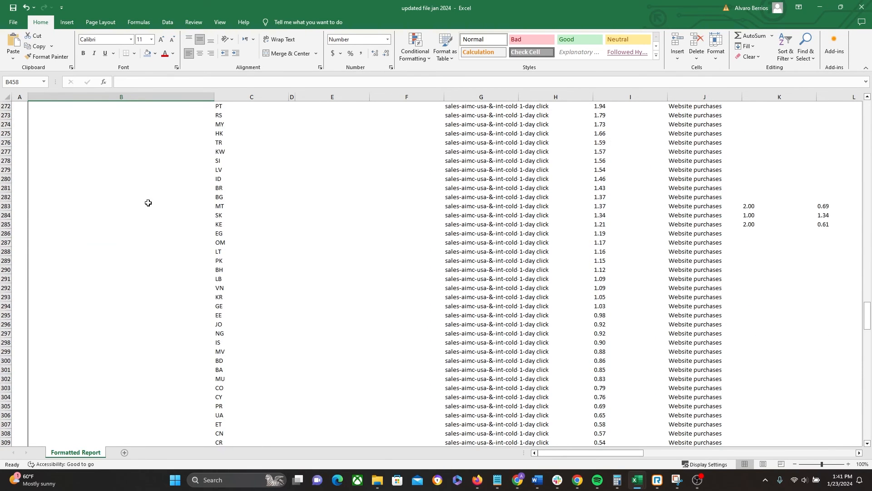
left_click(150, 242)
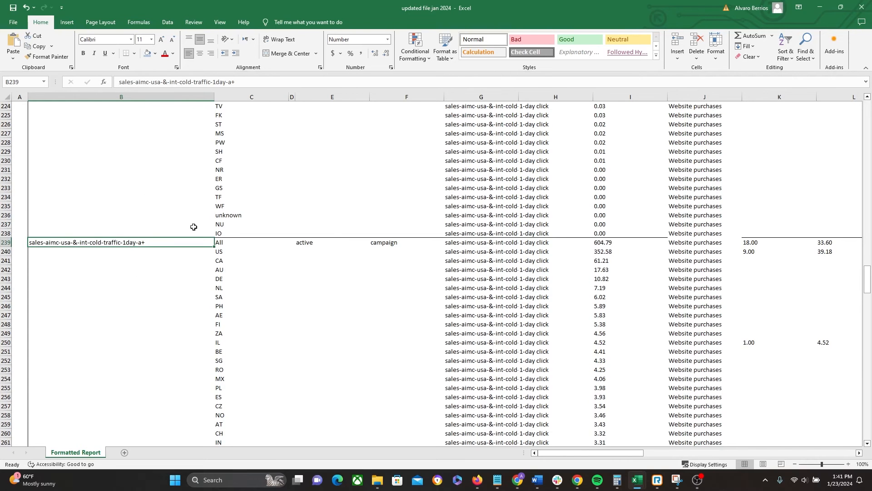
scroll(245, 200, "up", 20)
scroll(243, 170, "up", 20)
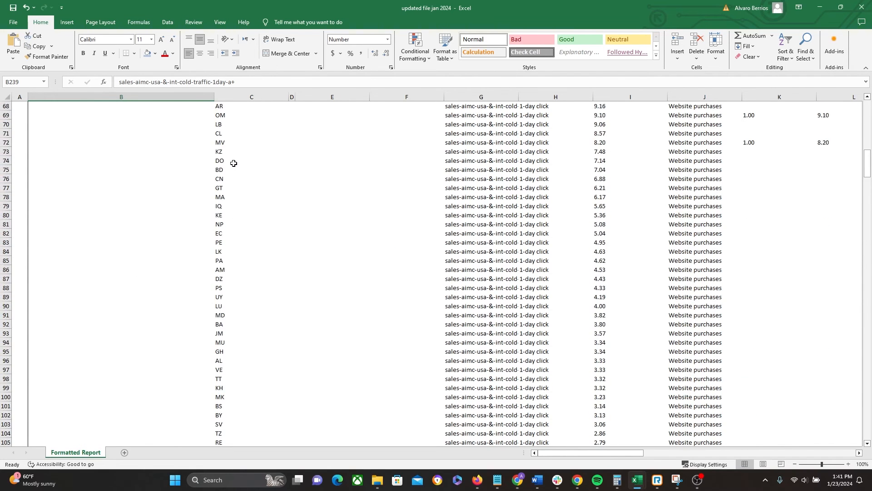
left_click(85, 114)
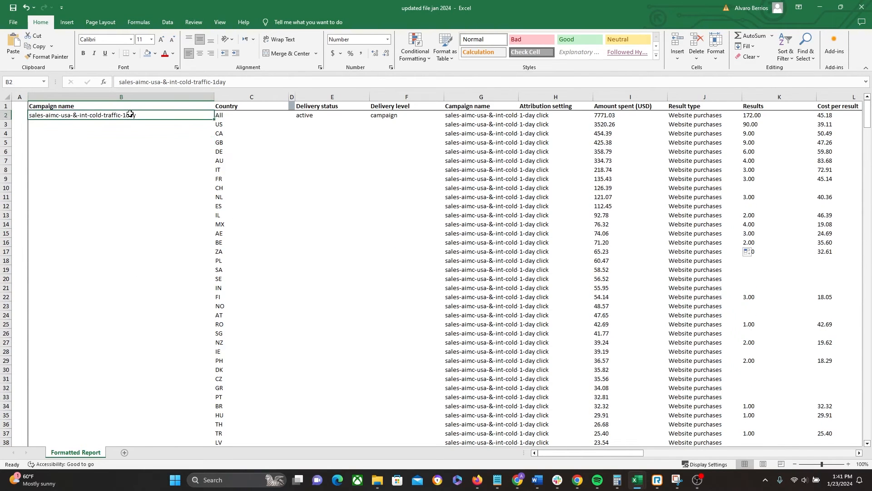
left_click_drag(122, 162, 123, 206)
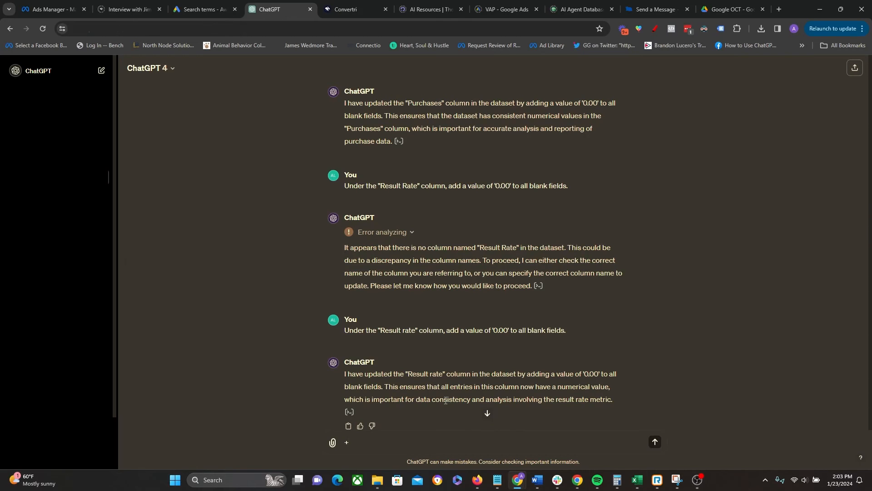
Send ChatGPT the request "For the campaign titled 'sales-aimc-usa-&-int-cold-traffic-1day' show the top 10 countries with the highest ROAS."
key("BackSpace")
type("For the campaign titled '")
type("sales-aimc-usa-&-int-cold-traffic-1day")
type("' show the top ")
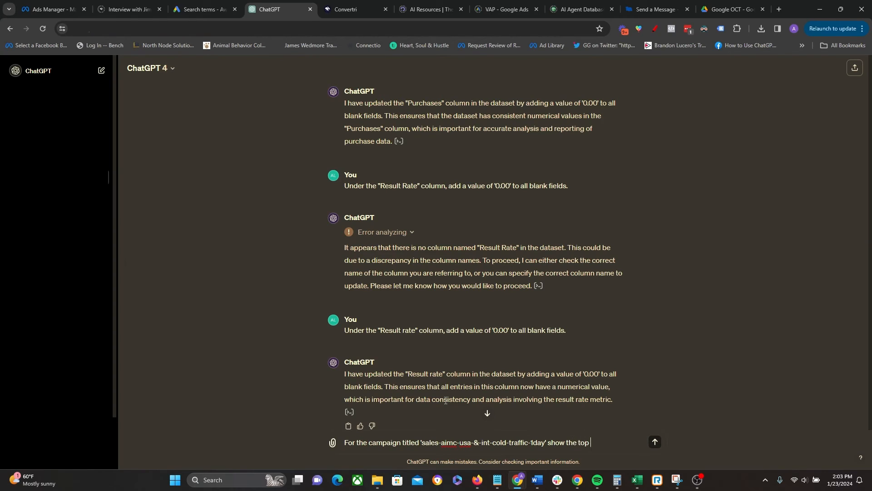
type("10 countries with the highe")
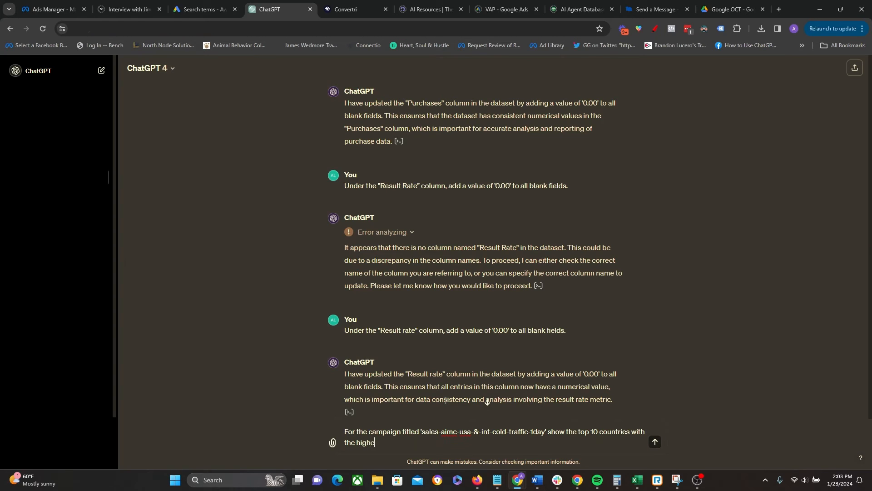
type("st ROAS")
key("Return")
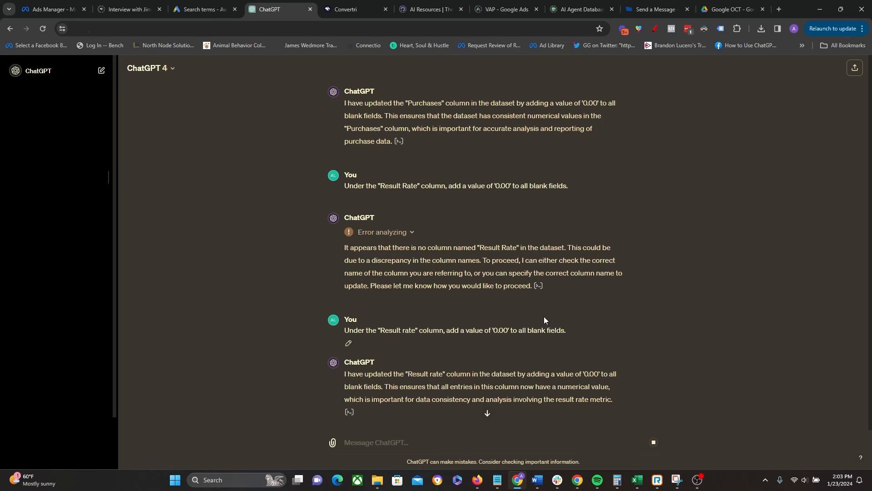
scroll(580, 291, "up", 1)
left_click(490, 413)
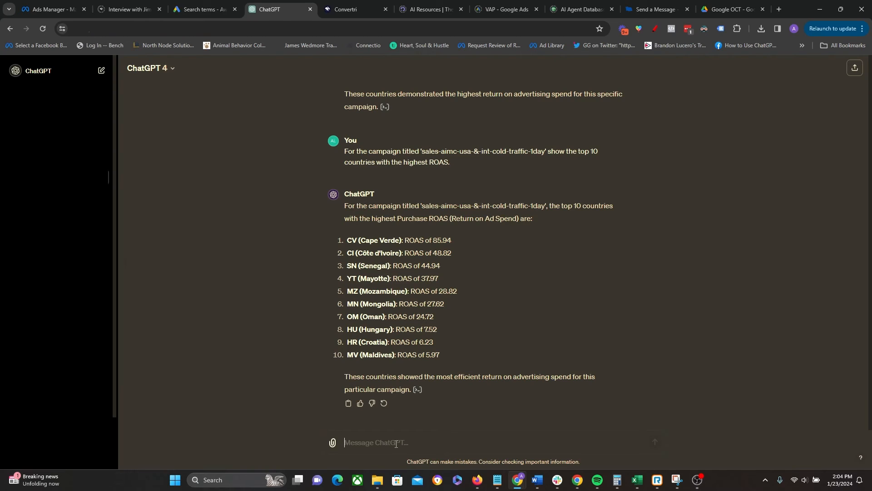
Send ChatGPT the request "For the same campaign, show all the countries that have a ROAS of less than 1.00, and Amount spent greater than 60.00"
key("alt+Tab")
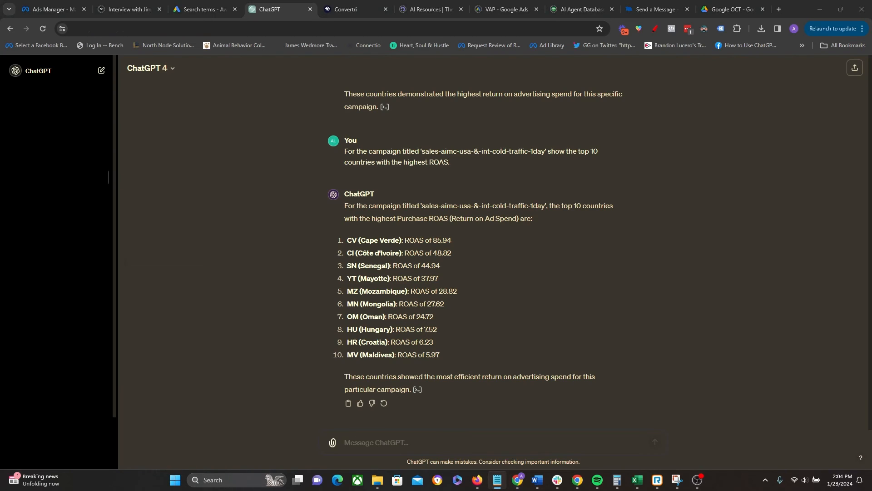
left_click(420, 446)
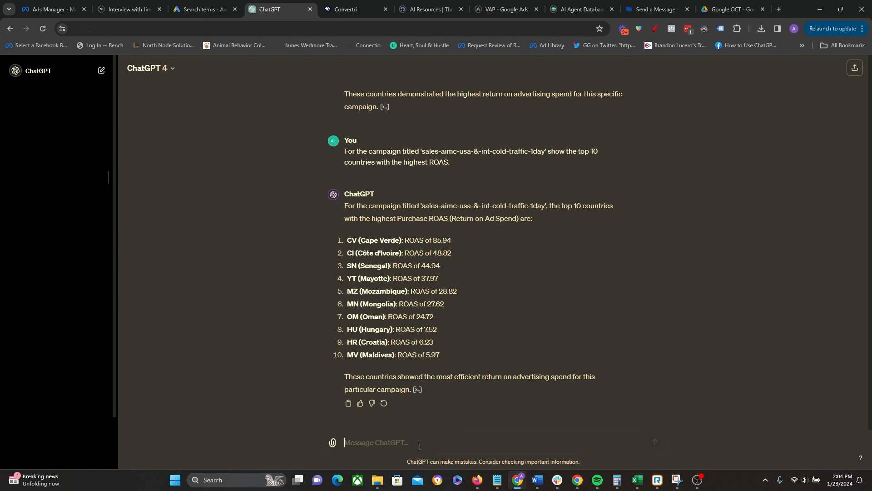
type("Fo")
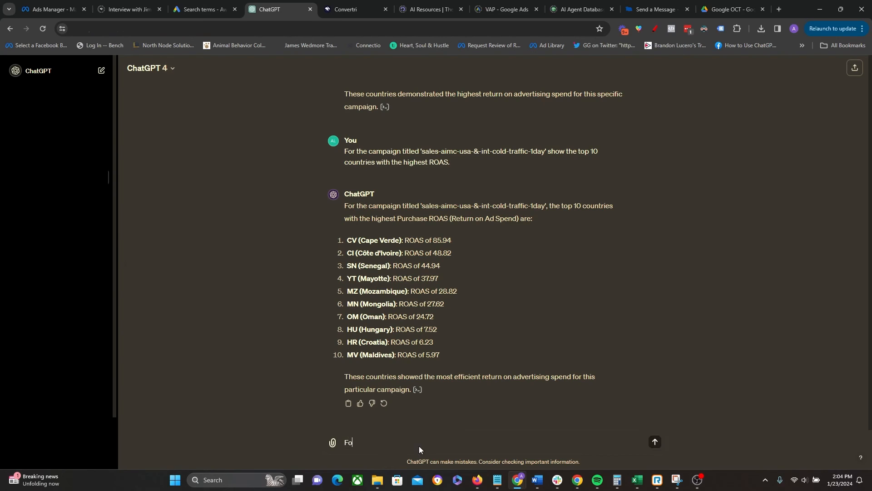
type("r the same campaign, show all the count")
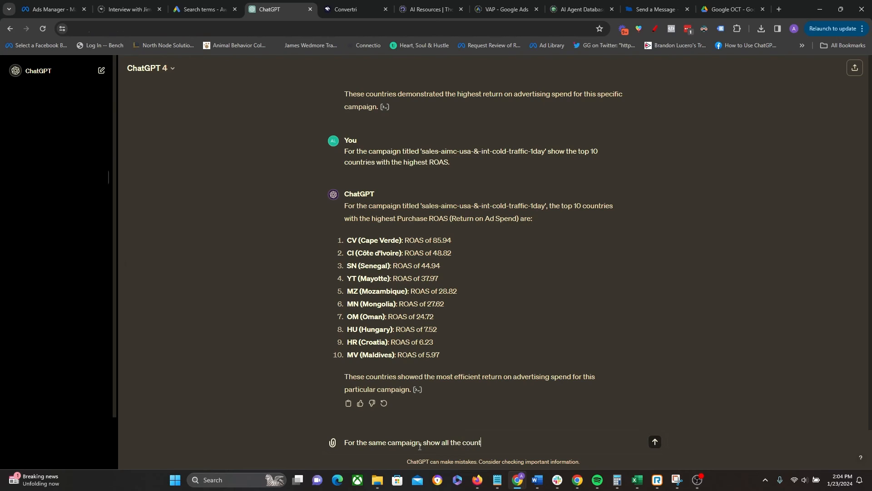
type("ries that have a ROAS of less than ")
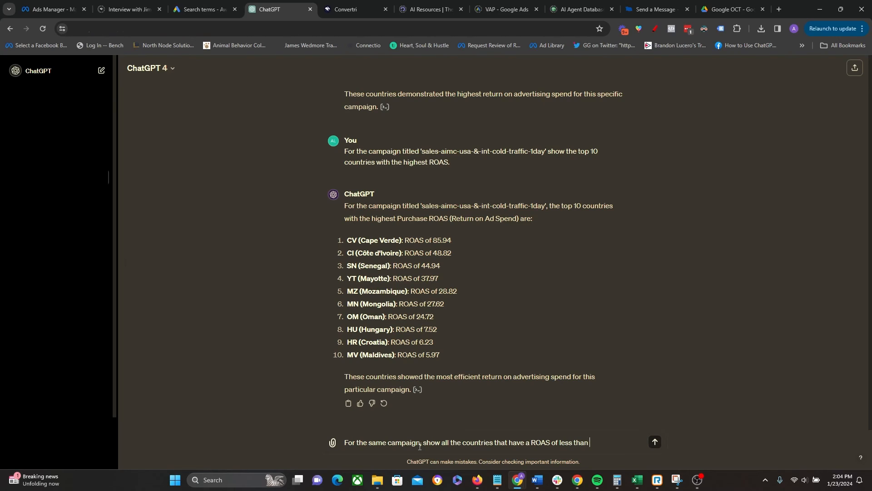
type("1.00, and Amount sp")
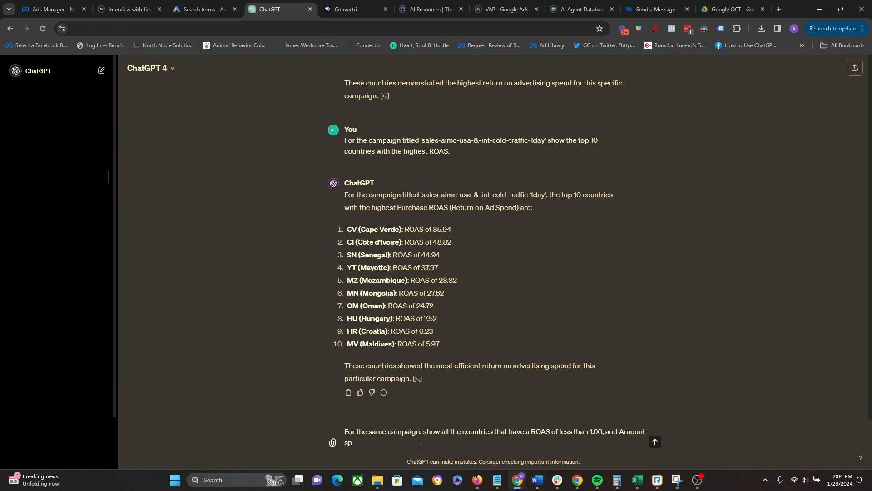
type("ent greater thanb")
key("BackSpace")
key("BackSpace")
type("60.00")
key("Return")
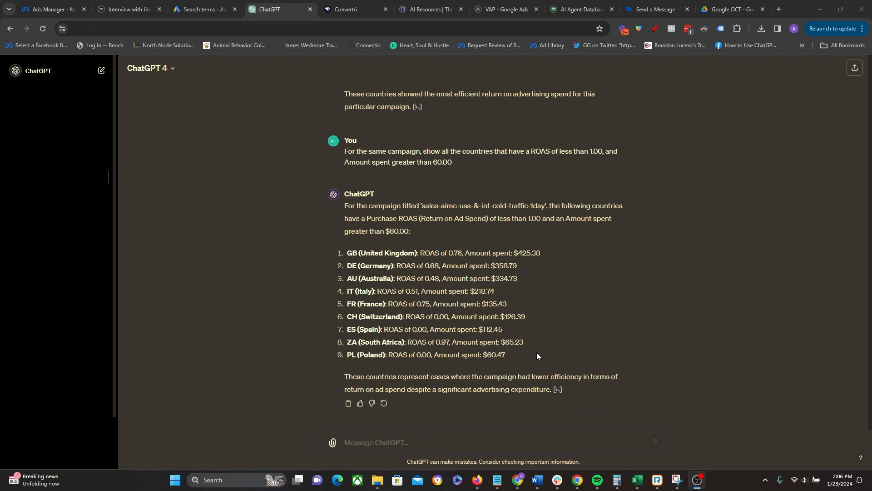
left_click(344, 443)
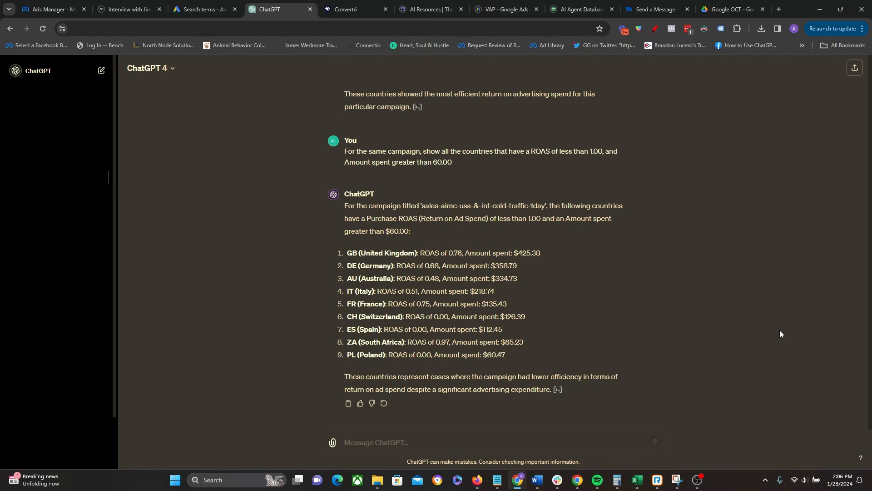
type("Please create a hori")
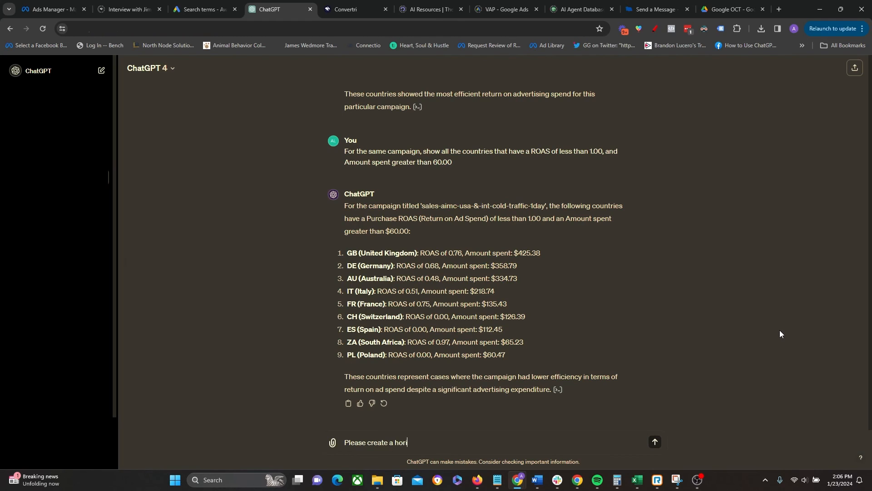
type("zontal bar chart depectiingn tthhe")
key("BackSpace")
key("BackSpace")
key("BackSpace")
key("BackSpace")
key("BackSpace")
key("BackSpace")
key("BackSpace")
key("BackSpace")
key("BackSpace")
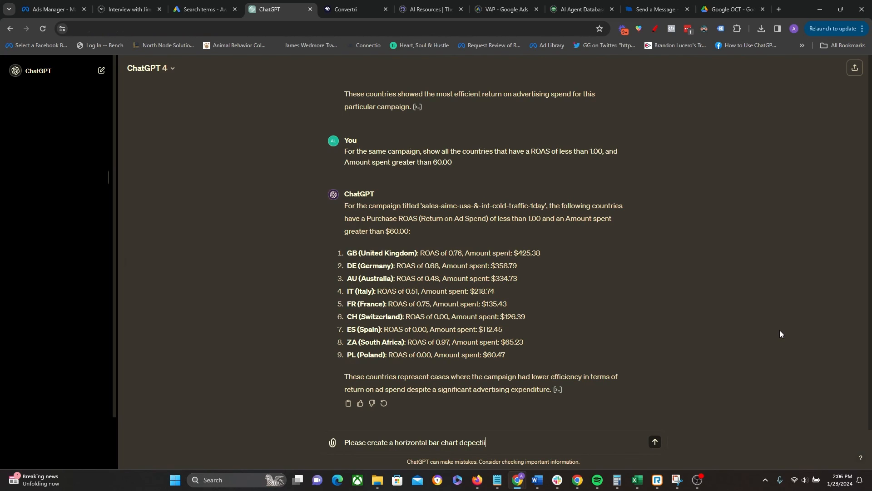
type("ngg t h ee")
key("BackSpace")
key("BackSpace")
key("BackSpace")
key("BackSpace")
key("BackSpace")
key("BackSpace")
key("BackSpace")
key("ctrl+shift+Left")
type("depictiinngn the")
key("ctrl+shift+Left")
key("ctrl+shift+Left")
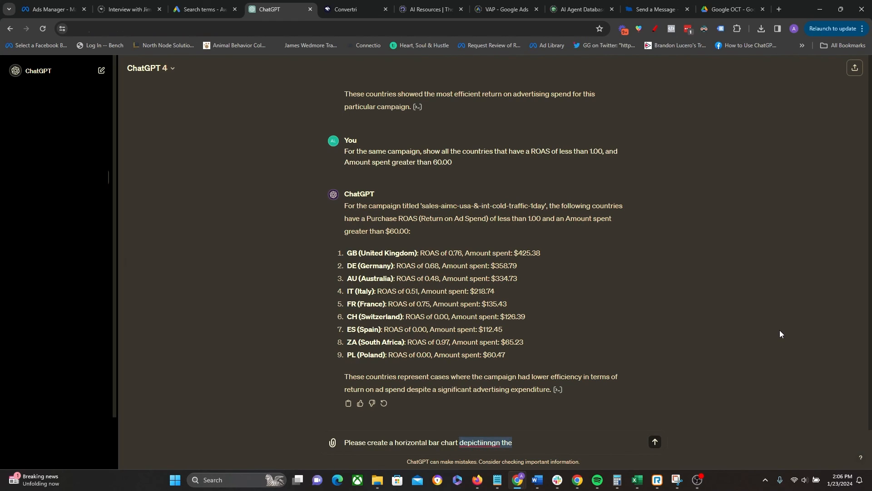
type("depictingg")
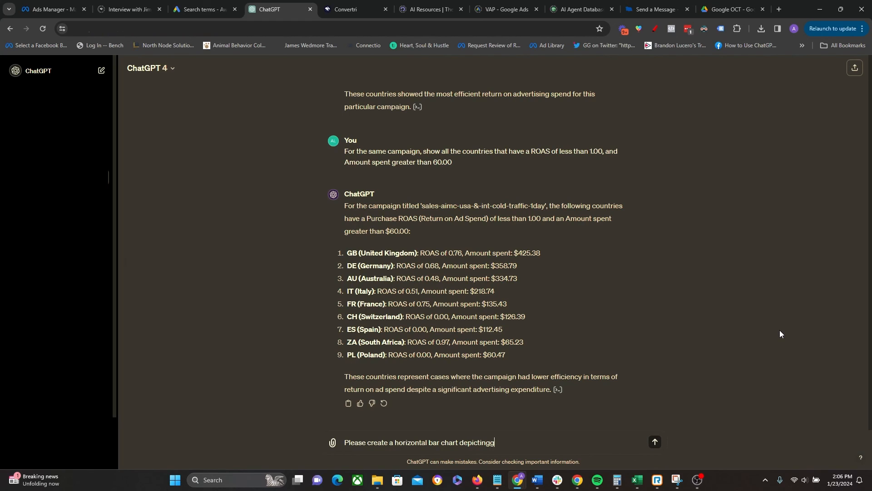
key("BackSpace")
type("the resul")
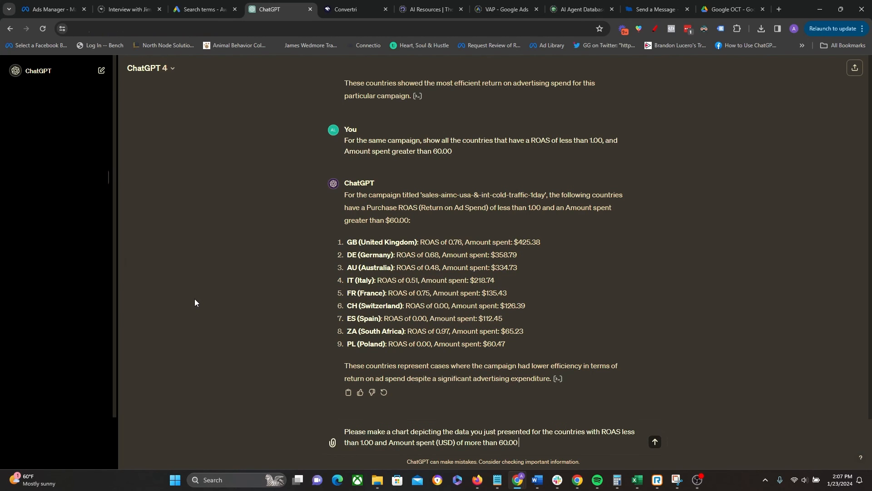
Ask ChatGPT to make a chart of the data just presented for countries with ROAS less than 1.00 and Amount spent (USD) of more than 60.00
key("Return")
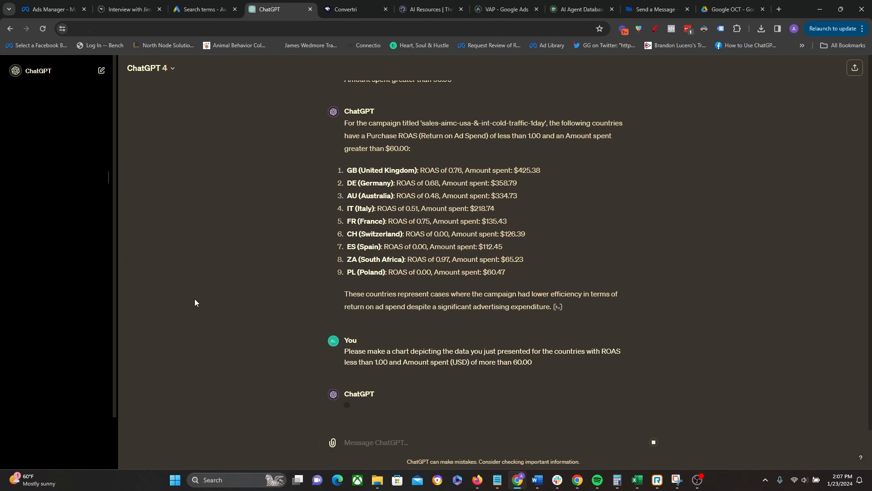